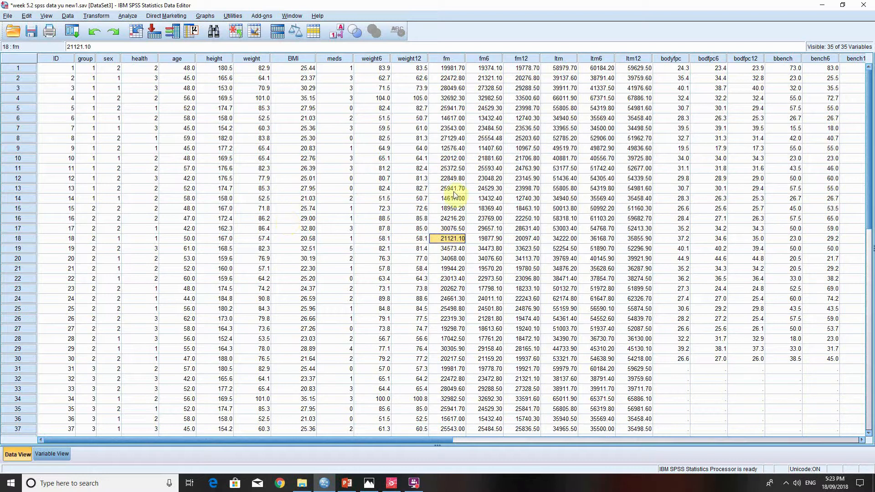
- Examine the fm, fm6 and fm12 columns and the neighbouring ltm and bodyfpc data
left_click(639, 272)
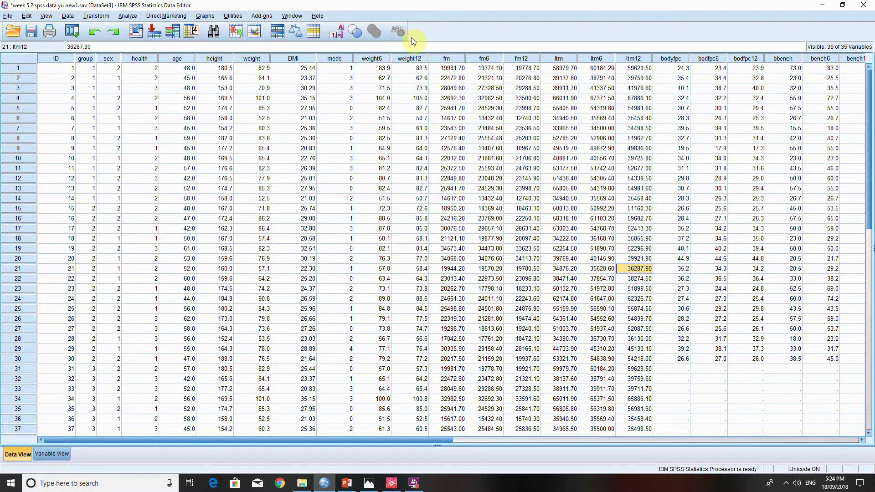
left_click_drag(446, 58, 558, 59)
left_click_drag(524, 115, 524, 115)
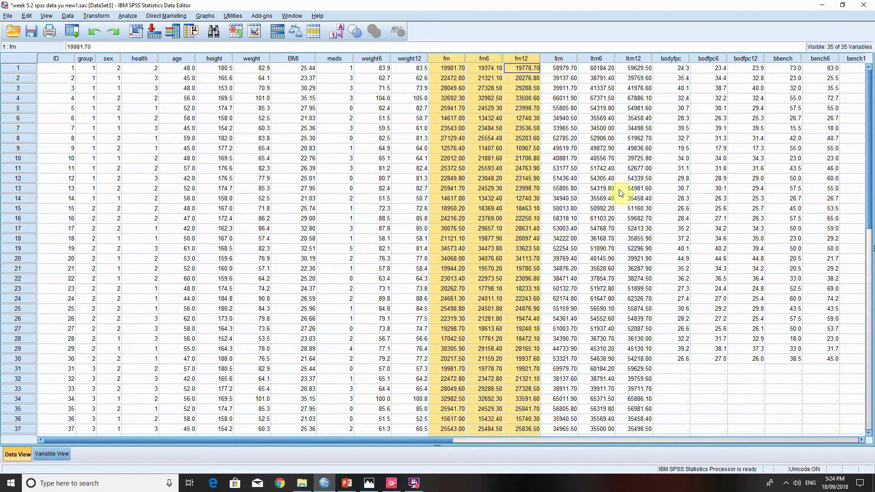
left_click(564, 229)
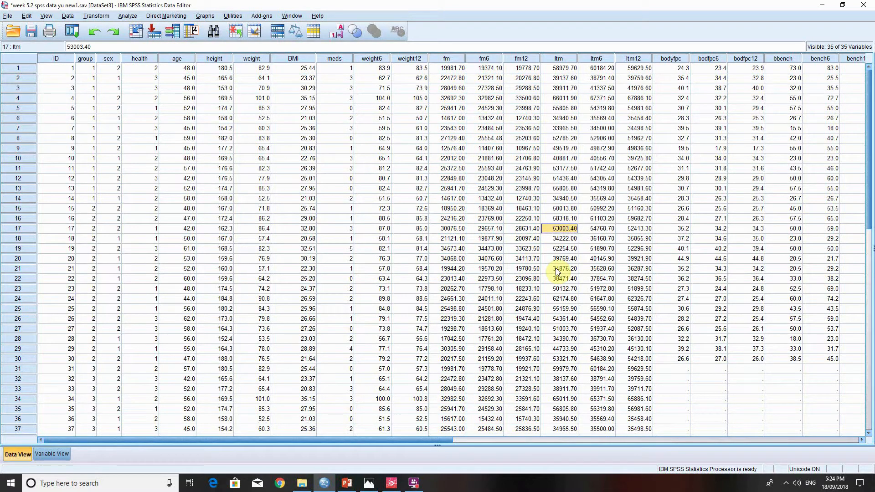
left_click(703, 369)
left_click(673, 369)
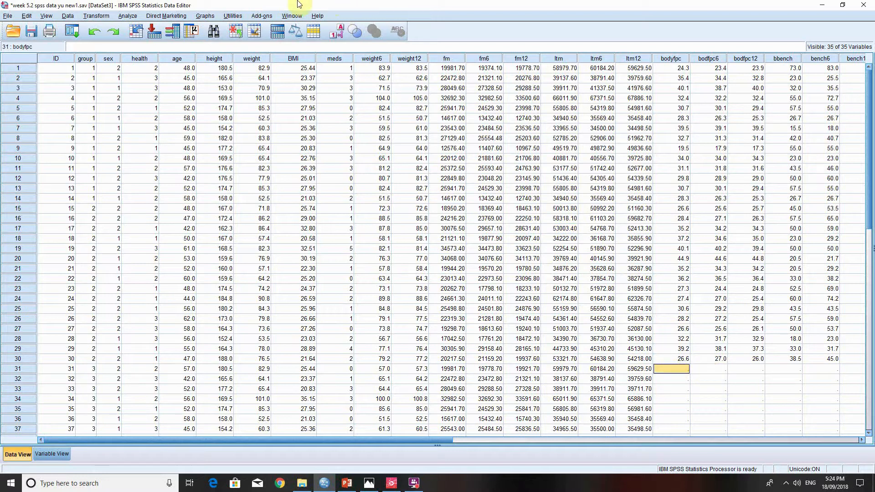
- Run Explore on fm baseline, fm W6 and fm W12 with normality plots and tests, and review the Tests of Normality table
left_click(128, 16)
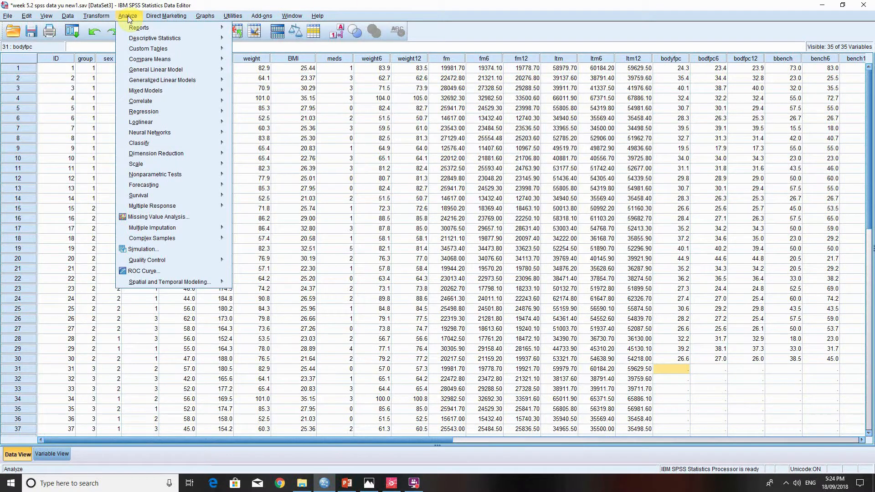
mouse_move(155, 37)
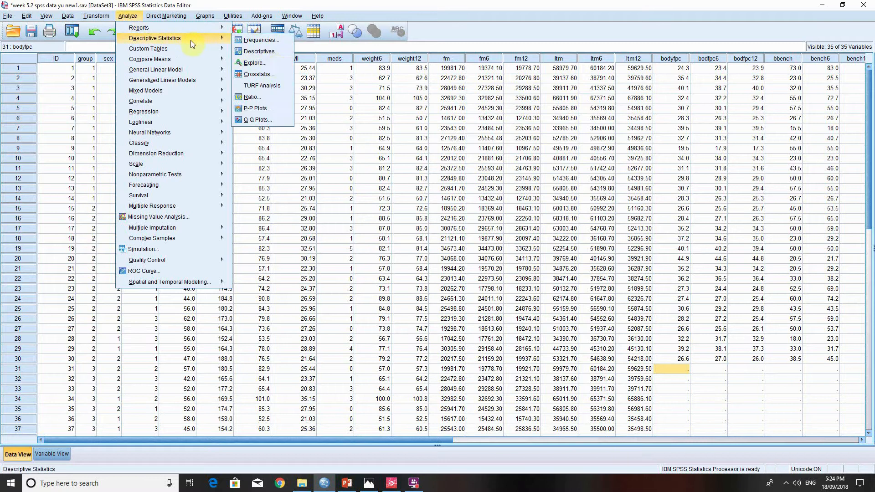
left_click(273, 63)
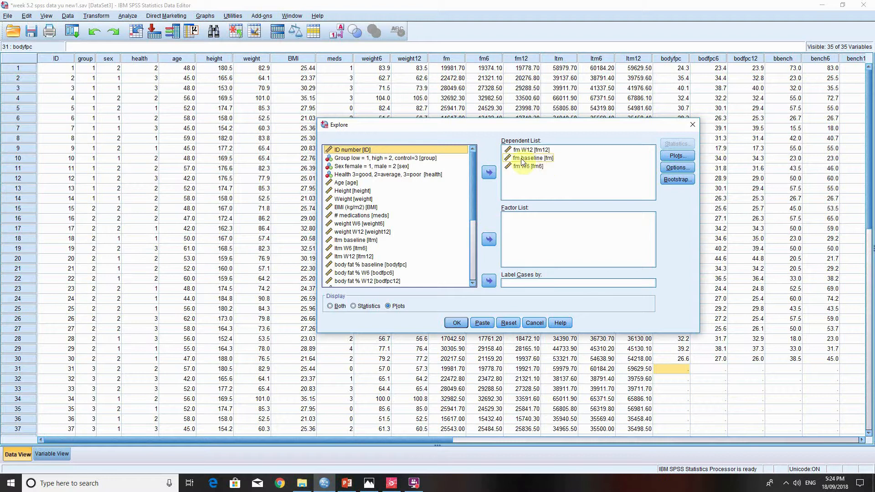
left_click(677, 155)
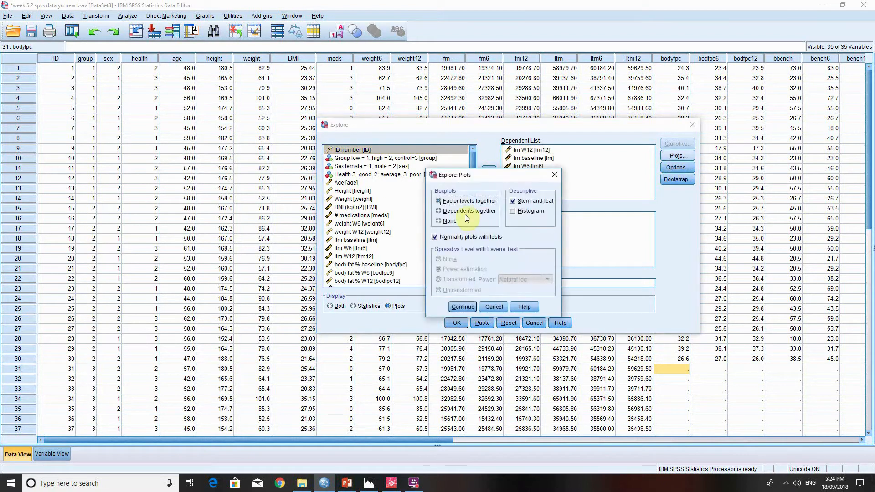
left_click(461, 306)
left_click(454, 325)
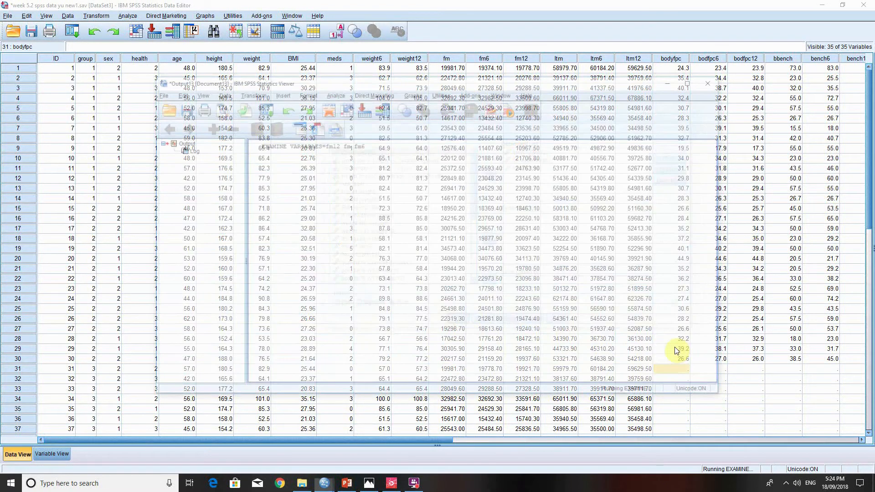
scroll(631, 272, "down", 3)
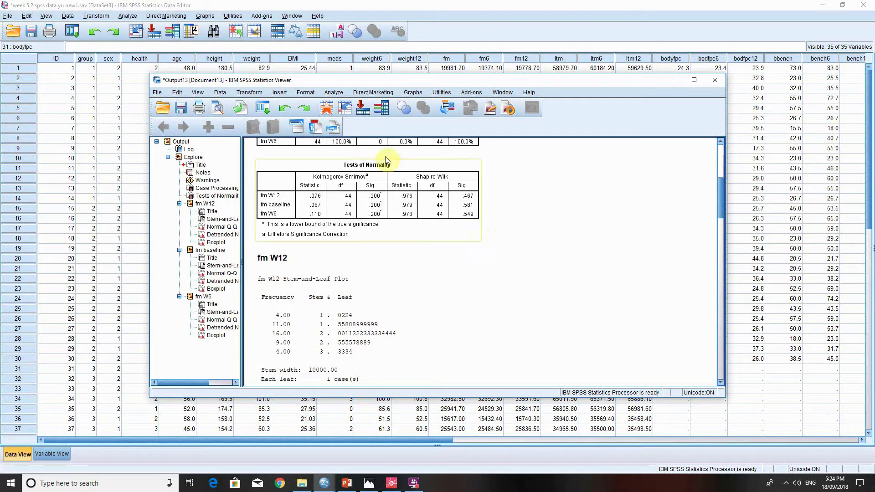
left_click(401, 4)
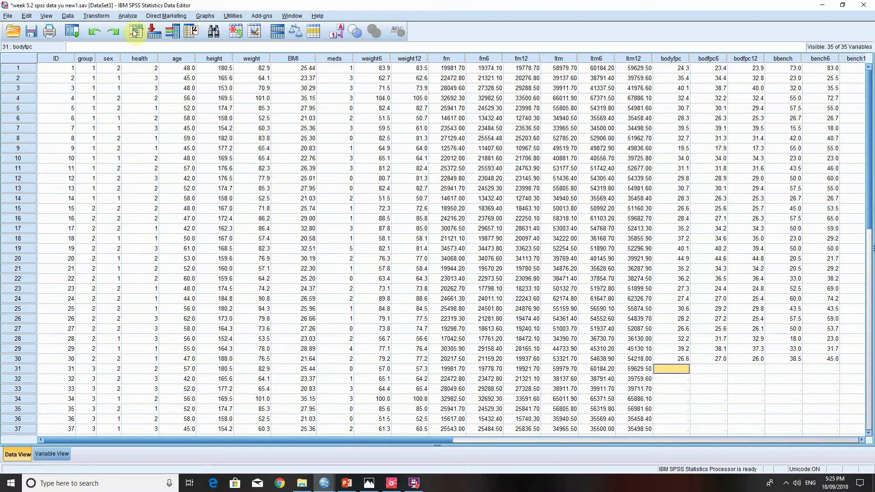
- Run a Friedman test for K related samples on fm baseline, fm W6 and fm W12
left_click(125, 17)
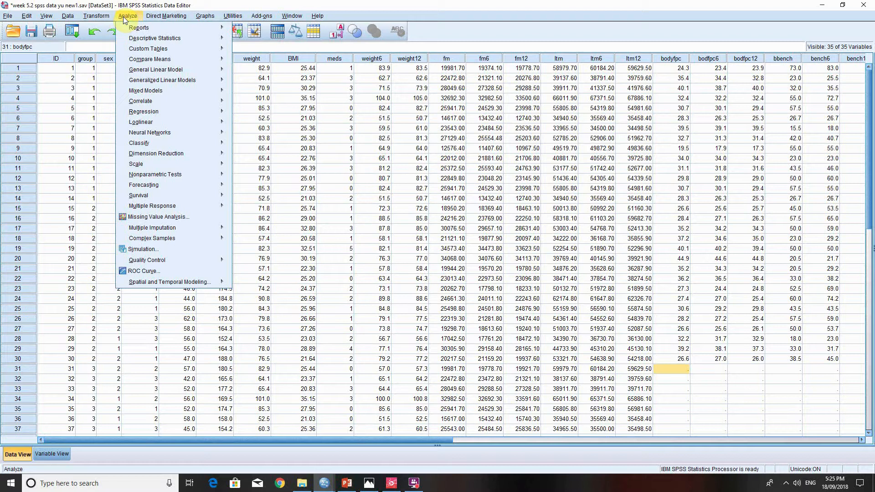
mouse_move(219, 176)
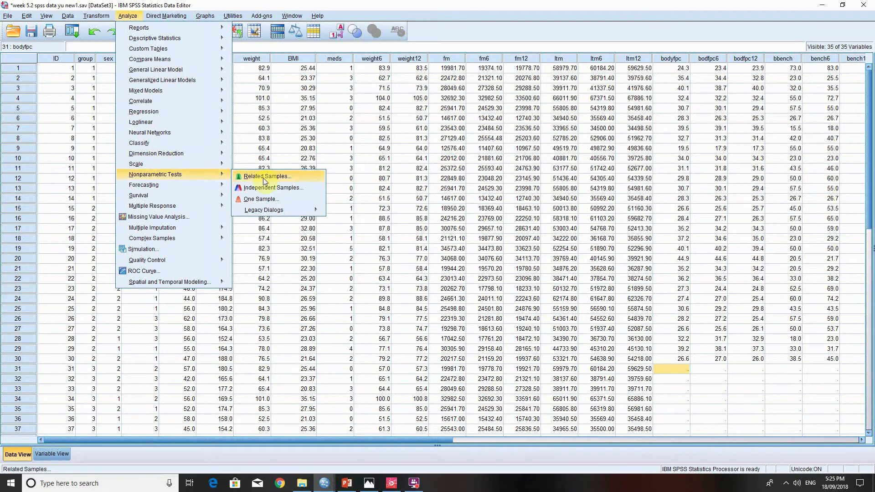
mouse_move(318, 213)
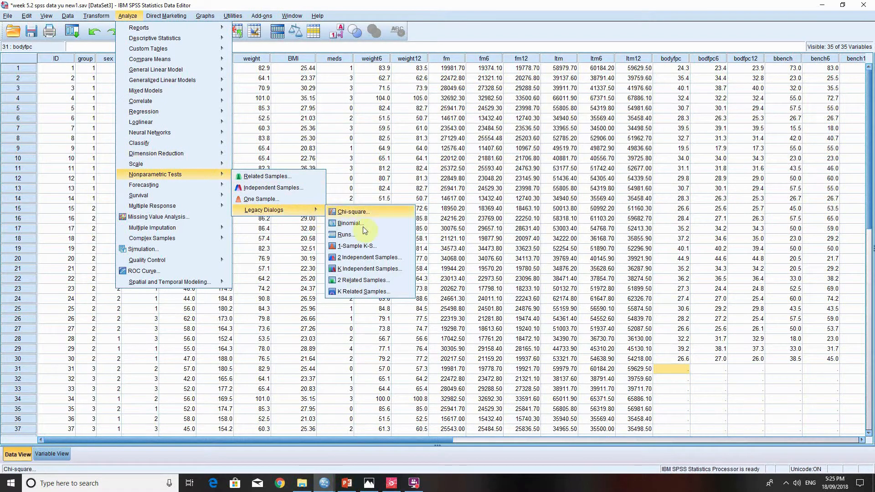
left_click(366, 292)
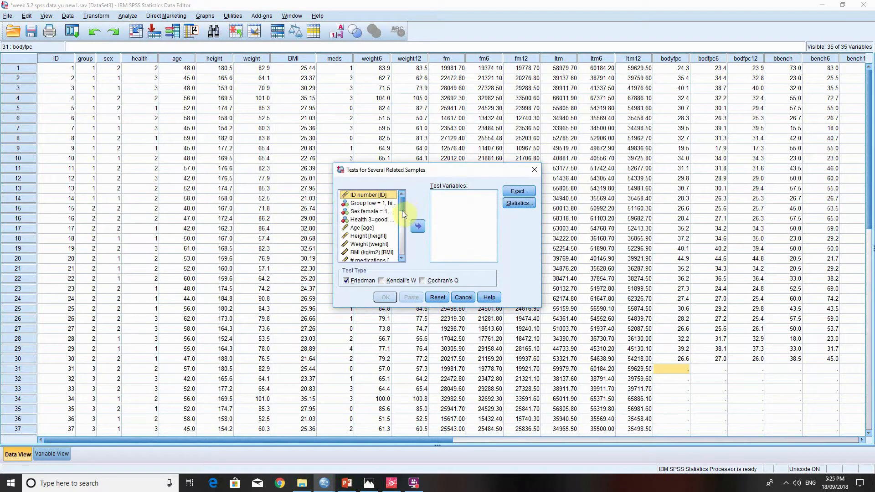
left_click_drag(402, 211, 403, 227)
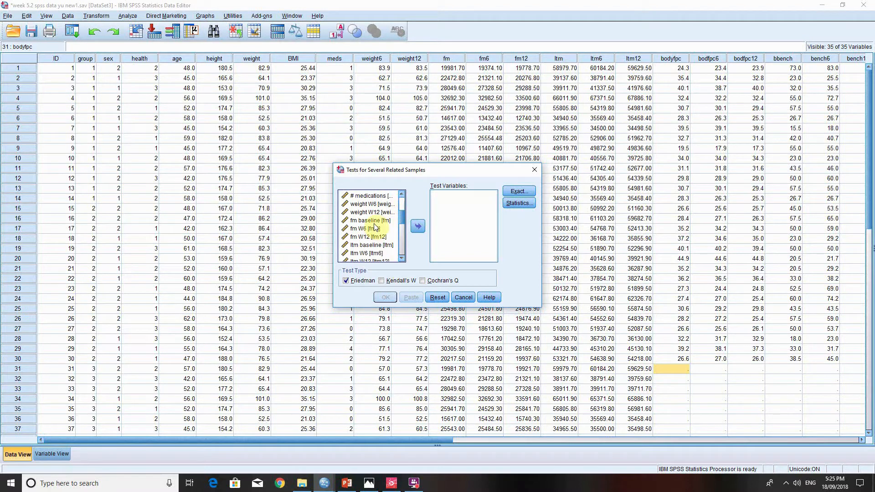
left_click(372, 220)
left_click(417, 226)
left_click(379, 220)
left_click(414, 227)
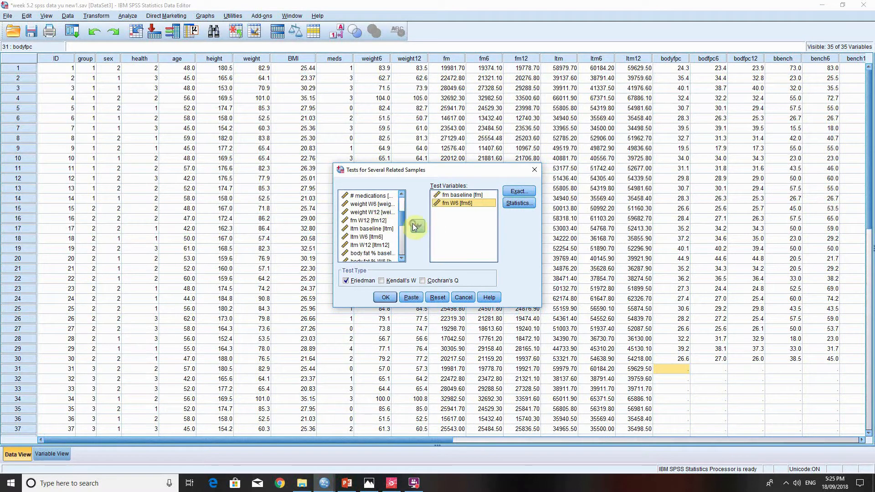
left_click(369, 220)
left_click(418, 226)
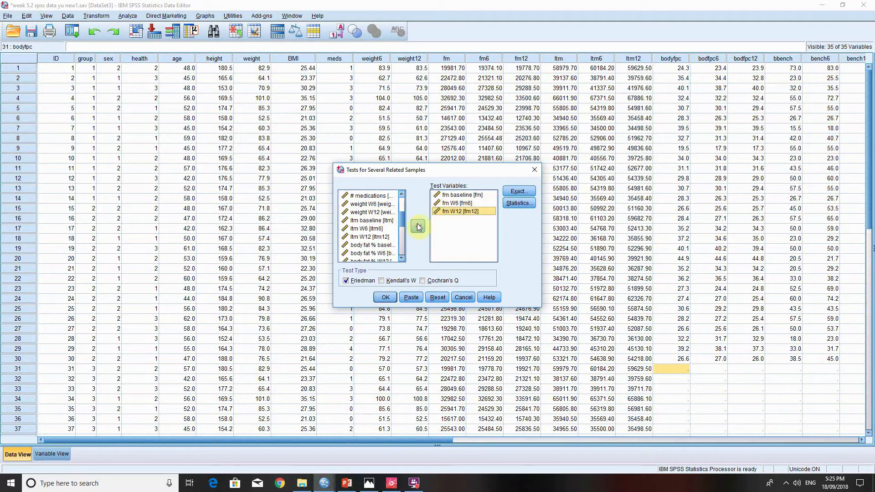
left_click(385, 297)
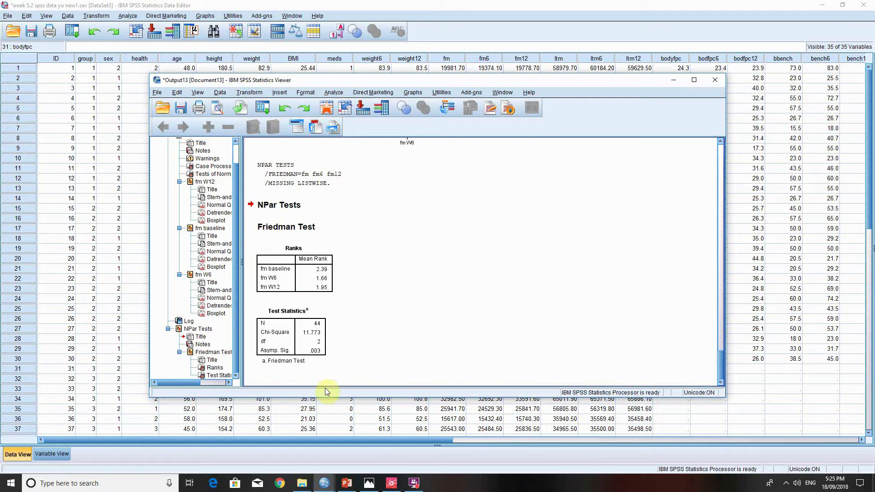
- Close the output viewer holding the Friedman test without saving its contents
left_click(305, 339)
left_click(715, 80)
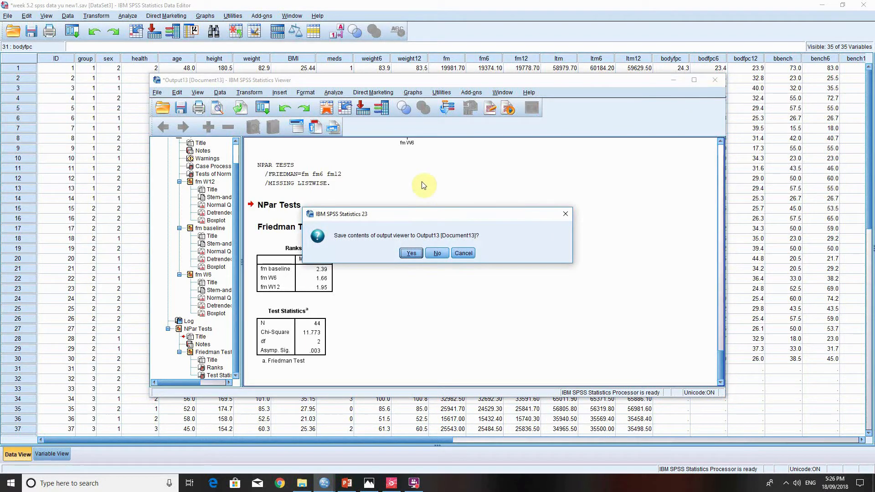
left_click(437, 253)
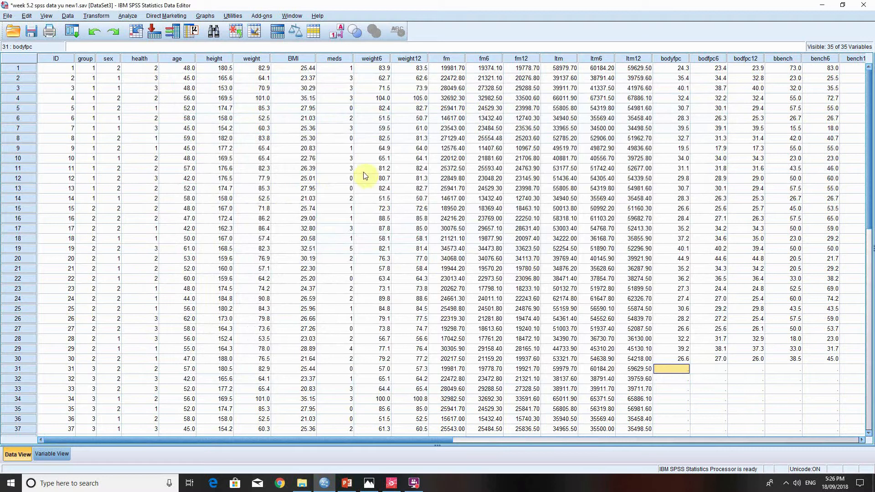
- Start a General Linear Model repeated measures analysis and define a within-subject factor TIME with 3 levels
left_click(128, 16)
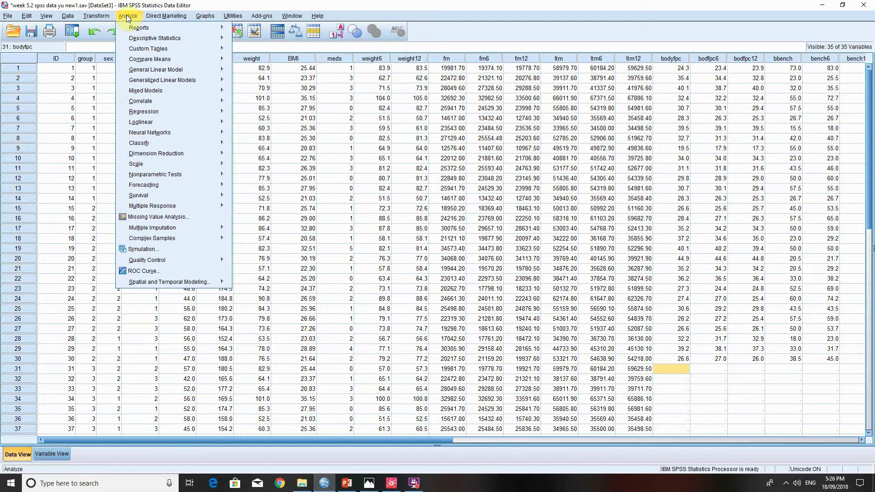
mouse_move(173, 71)
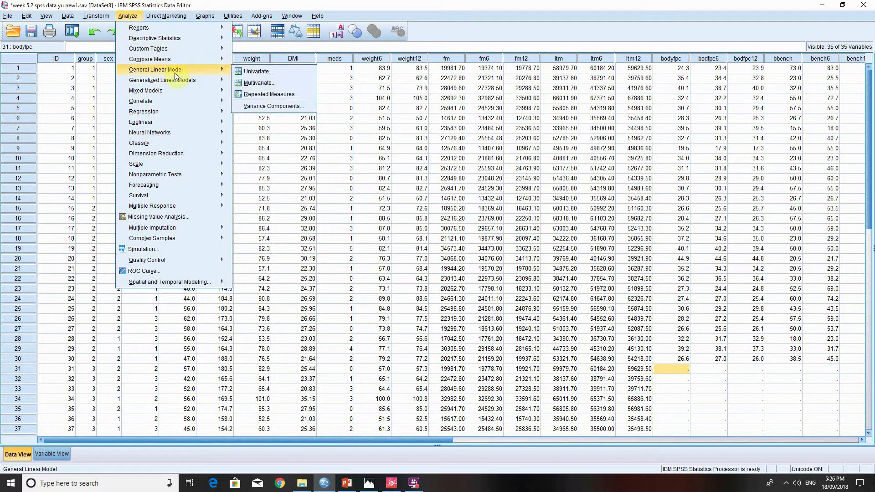
left_click(272, 95)
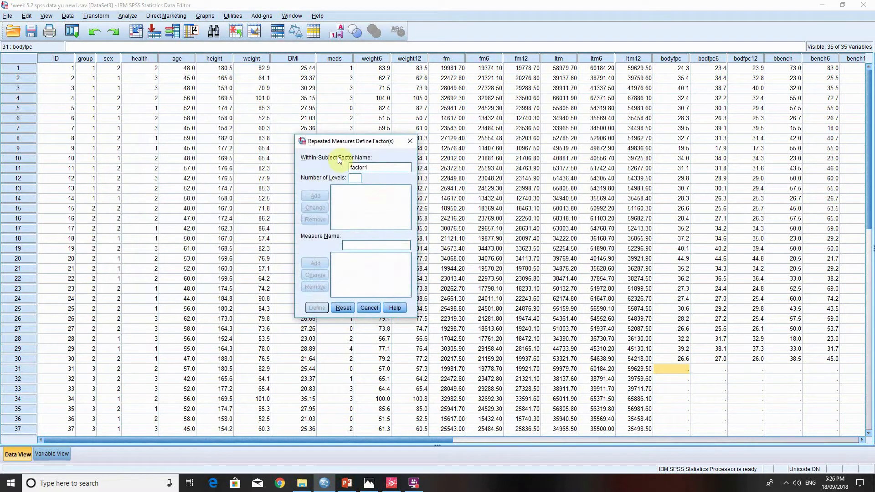
double_click(374, 168)
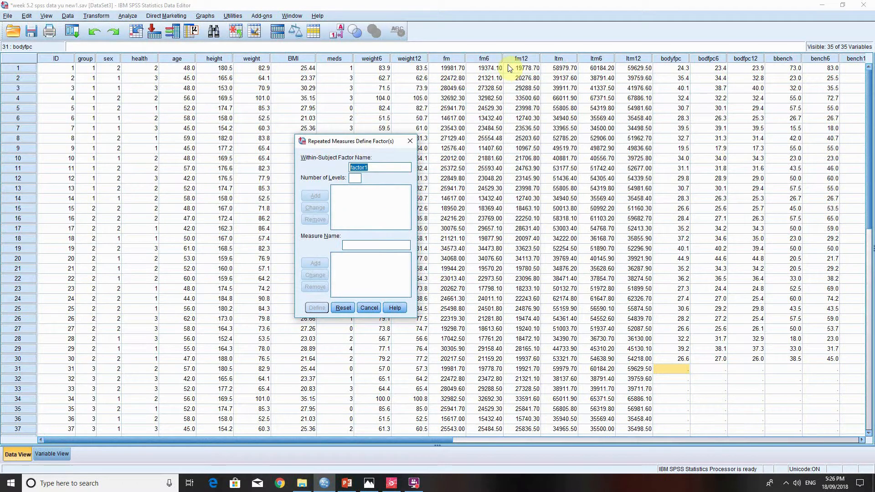
type("TIME")
type("3")
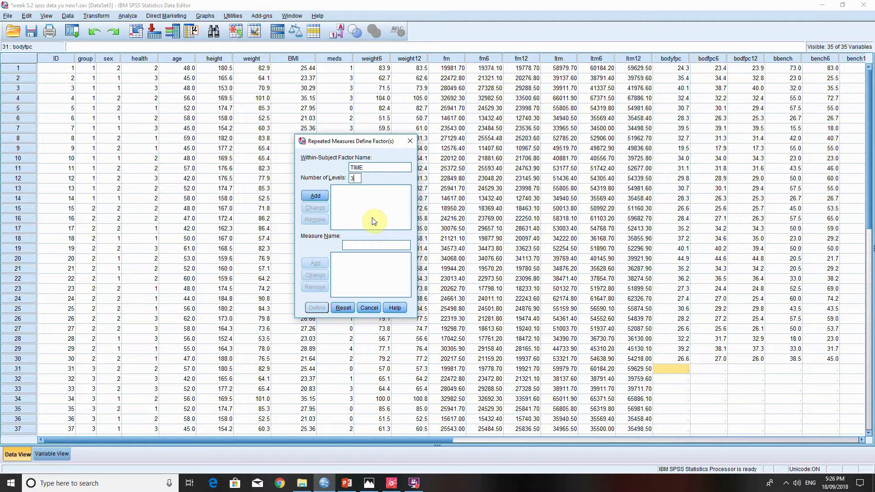
left_click(325, 195)
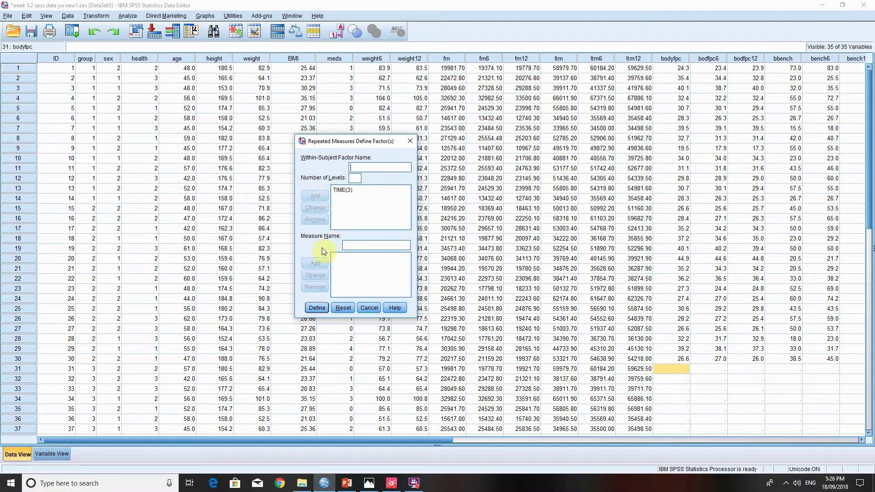
left_click(317, 308)
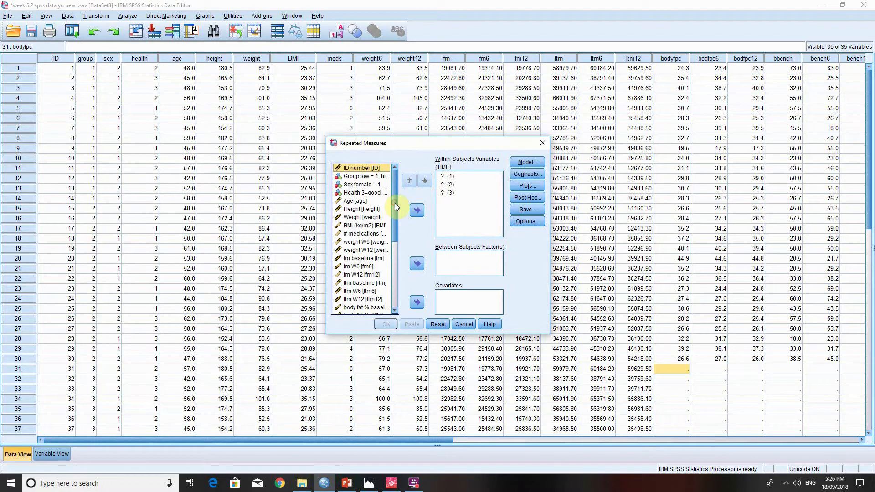
- Assign fm baseline, fm W6 and fm W12 in order as the three within-subjects variables of TIME
left_click_drag(395, 203, 396, 212)
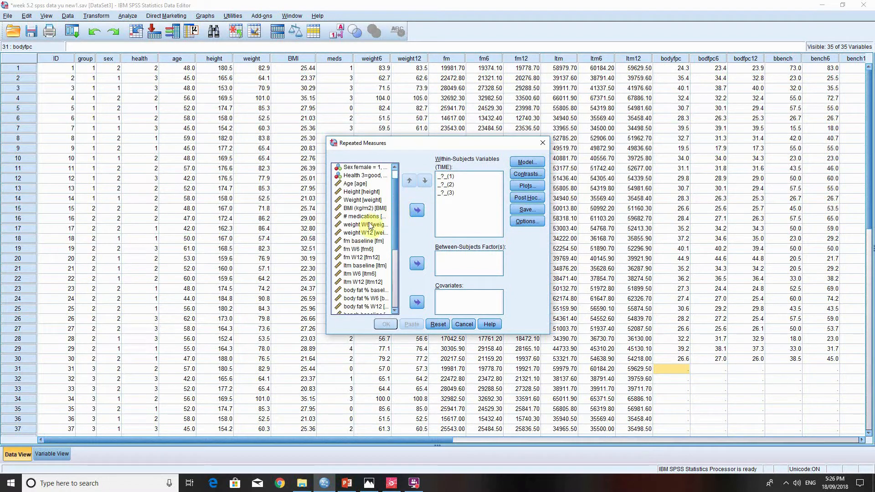
left_click(362, 240)
left_click(418, 210)
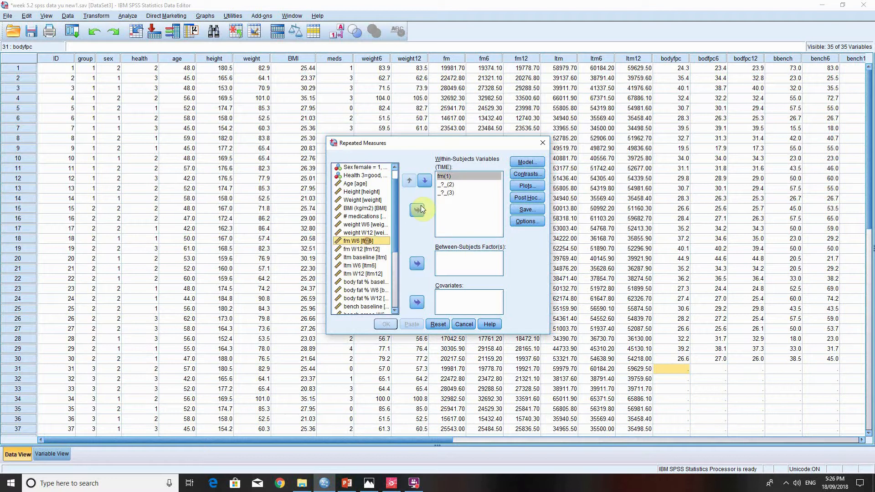
double_click(368, 242)
double_click(382, 243)
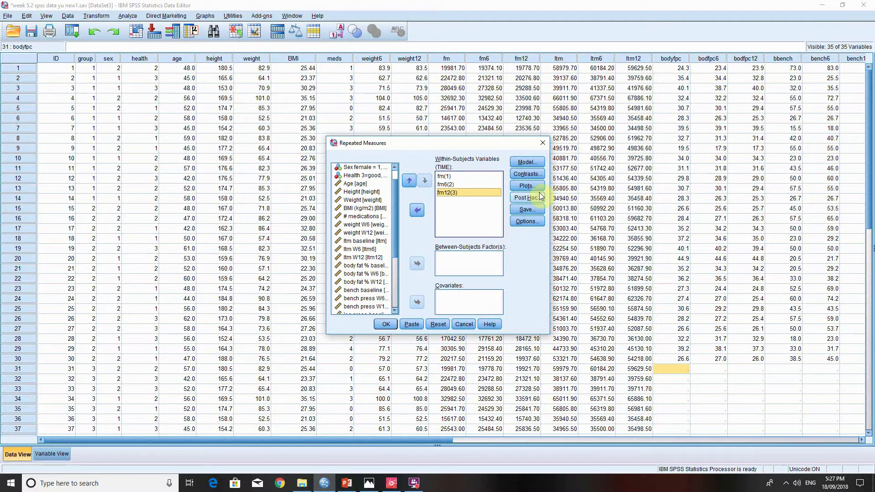
- In the repeated measures options, display means for TIME and compare main effects with the Bonferroni confidence interval adjustment
left_click(528, 221)
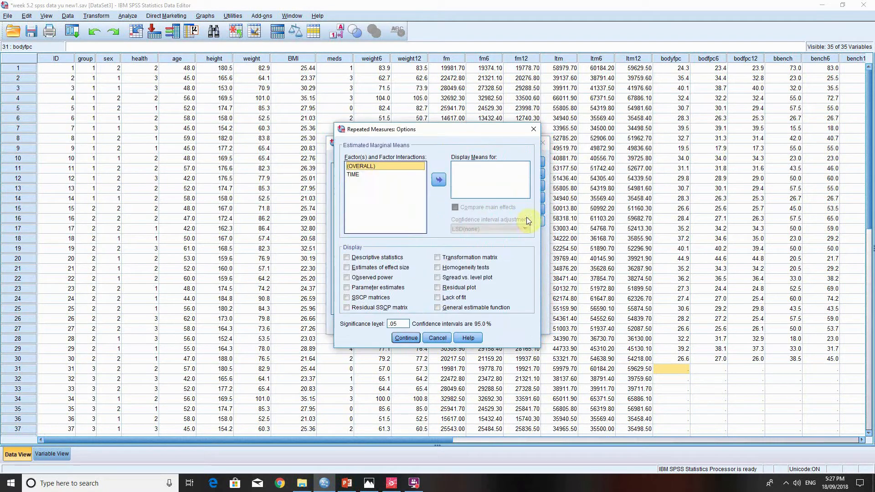
left_click(357, 173)
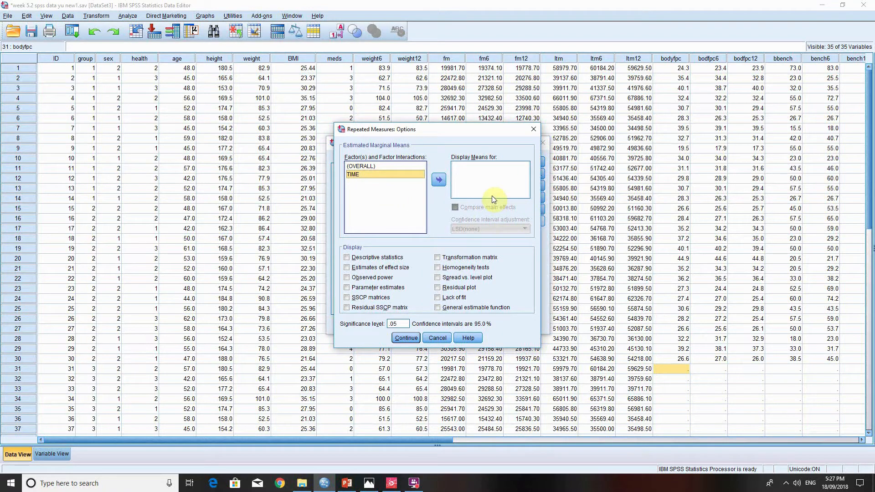
left_click(434, 179)
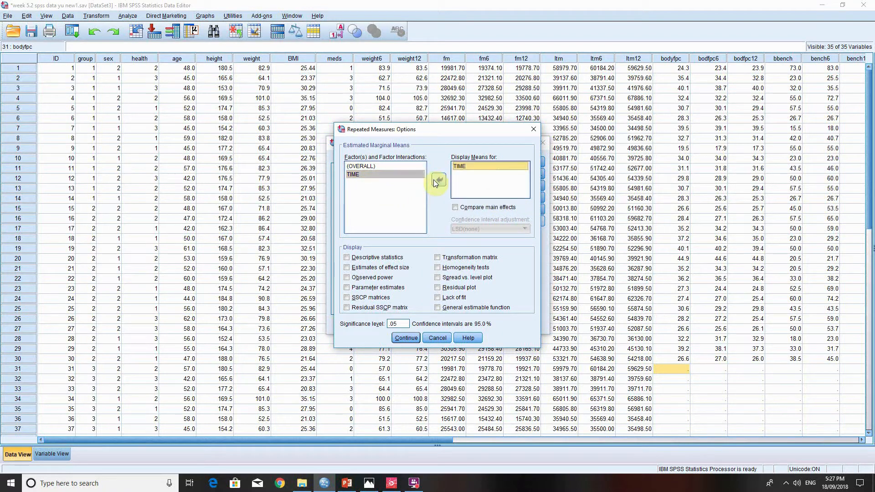
left_click(455, 208)
left_click(463, 229)
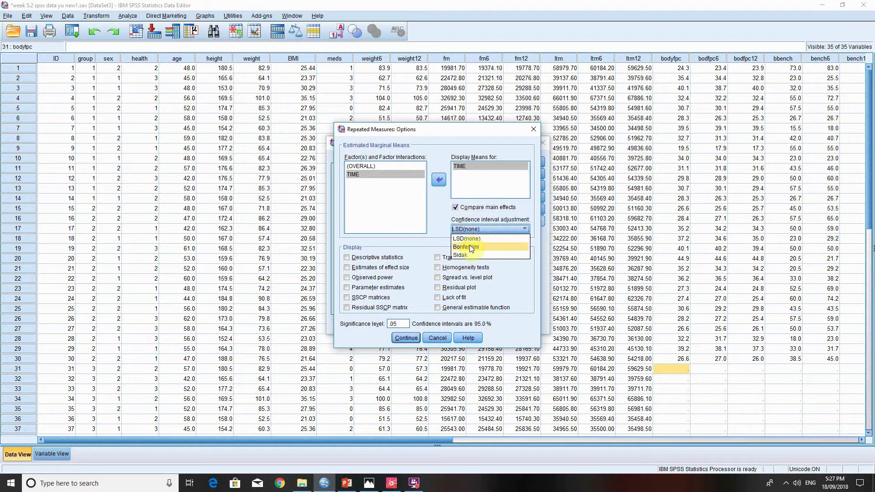
left_click(468, 246)
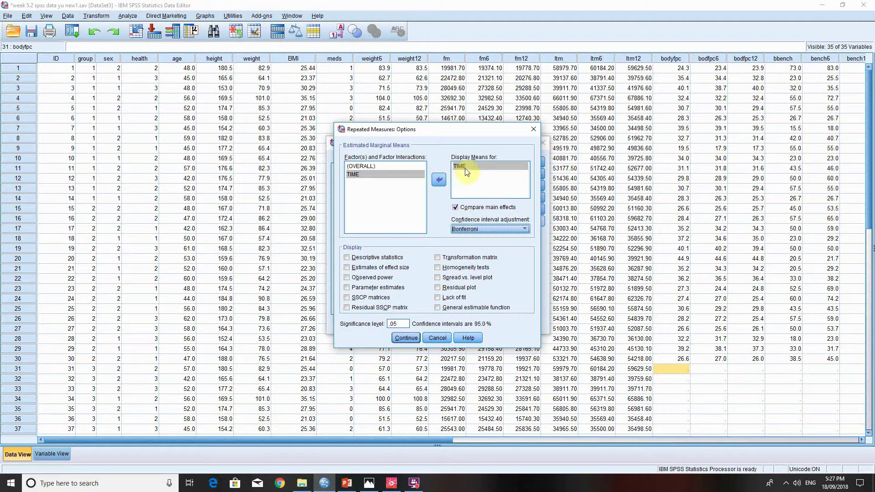
- Include descriptive statistics in the repeated measures output, leave the profile plots undefined, and run the analysis
left_click(361, 257)
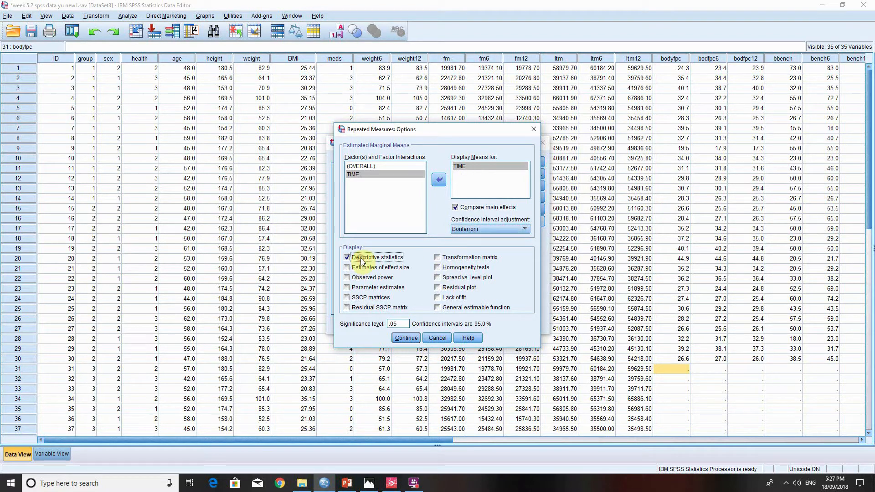
left_click(404, 338)
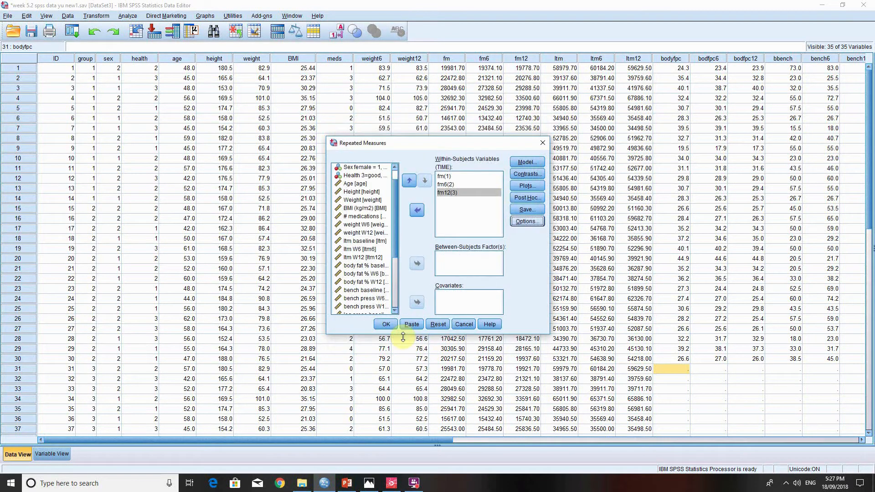
left_click(529, 190)
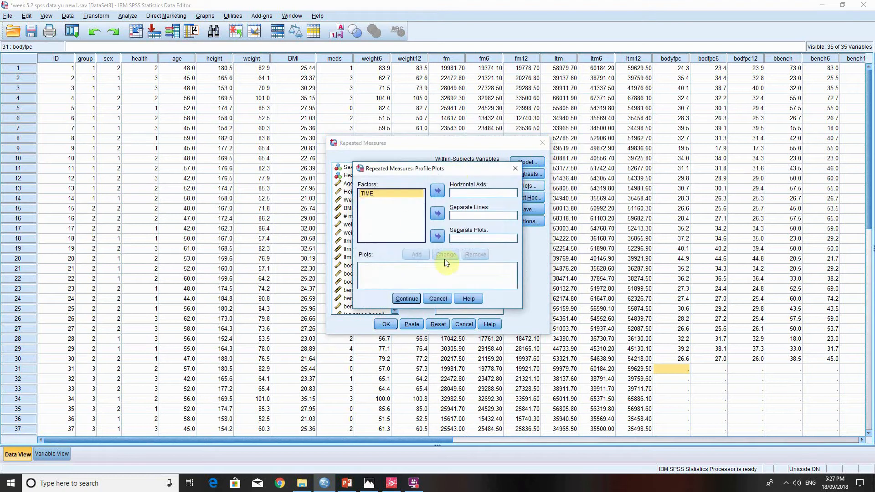
left_click(414, 297)
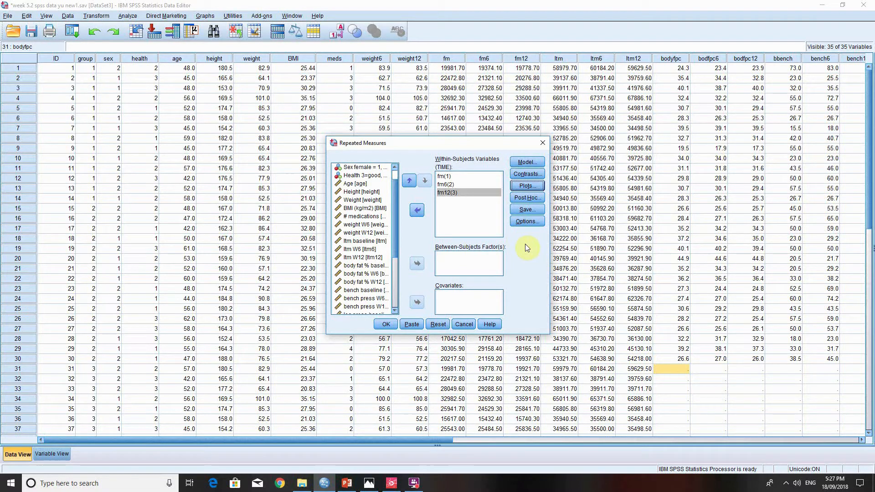
left_click(387, 325)
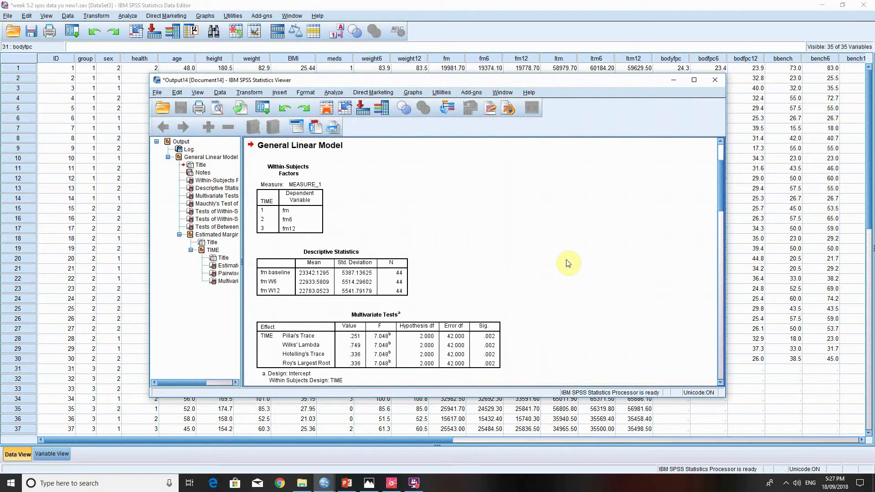
- Examine the within-subjects factors, descriptive statistics and multivariate tests tables in the General Linear Model output
scroll(568, 263, "down", 10)
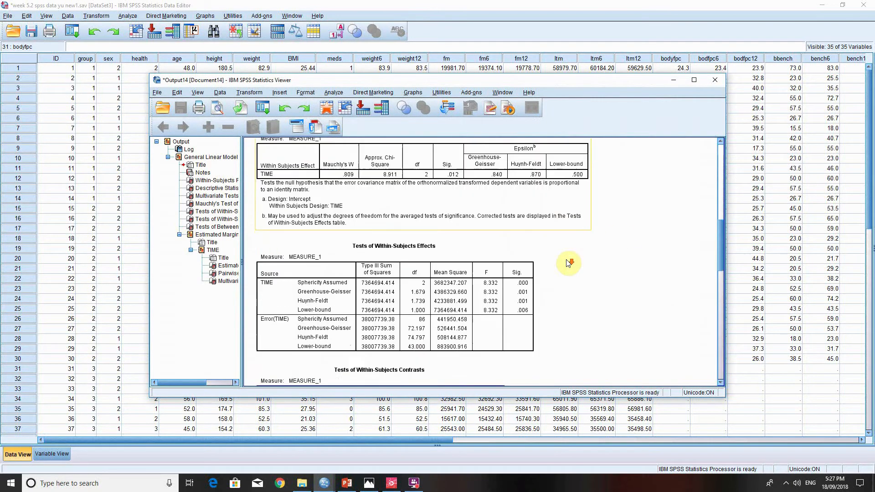
scroll(567, 263, "up", 8)
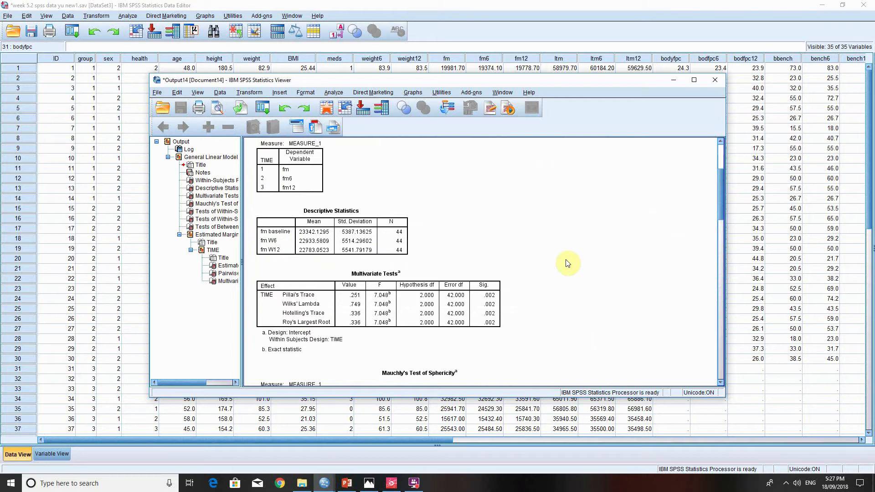
scroll(567, 264, "up", 2)
scroll(553, 253, "down", 2)
scroll(552, 254, "up", 1)
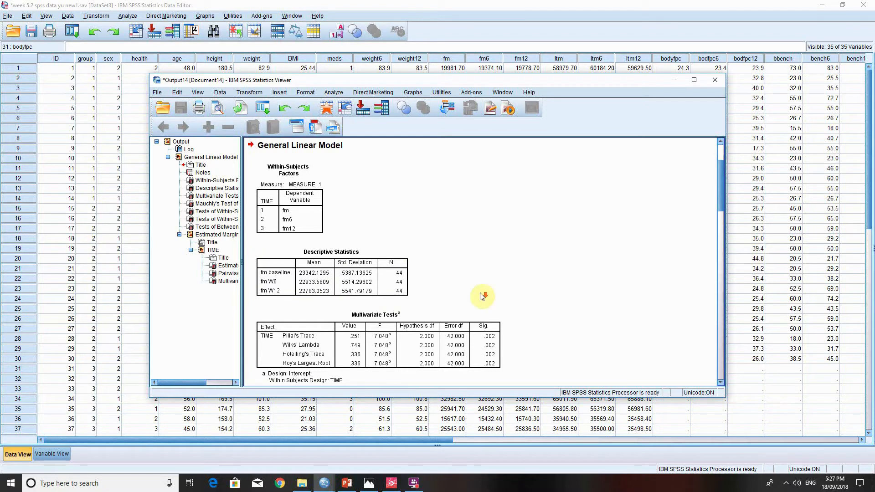
scroll(501, 294, "down", 1)
scroll(452, 280, "down", 2)
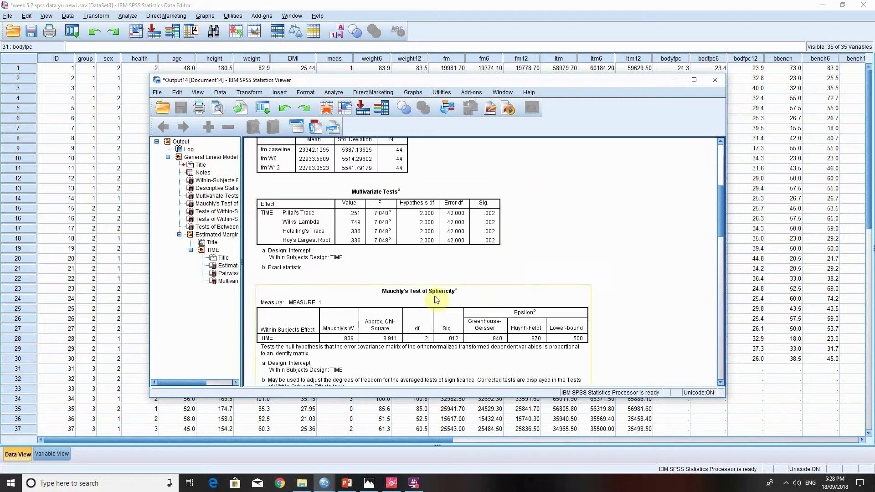
scroll(663, 277, "down", 1)
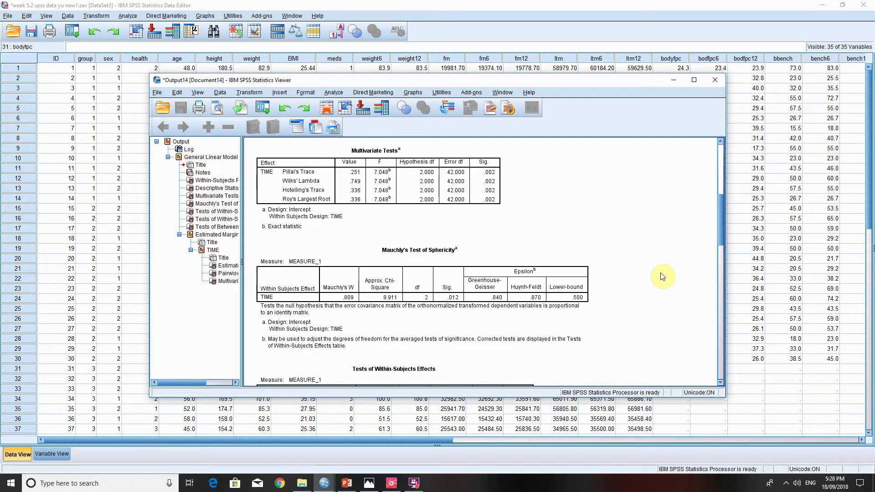
- Check the significance and epsilon values in Mauchly's Test of Sphericity against the Tests of Within-Subjects Effects table
left_click(415, 255)
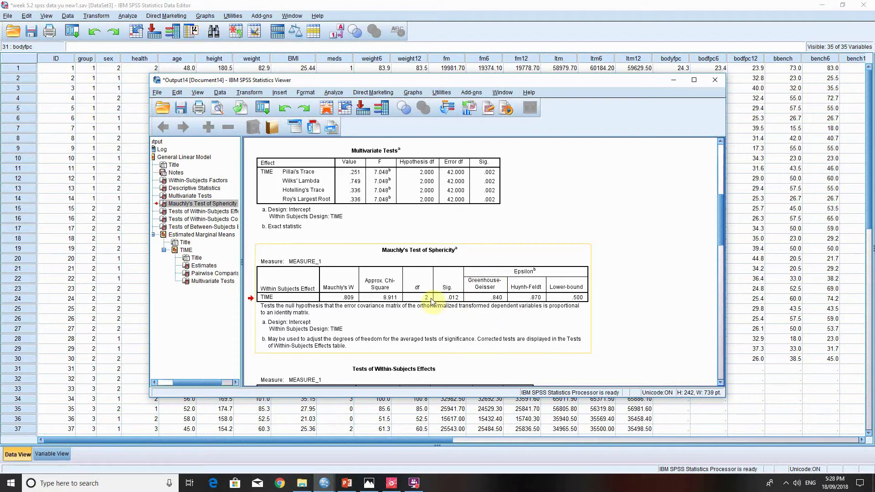
scroll(449, 339, "down", 1)
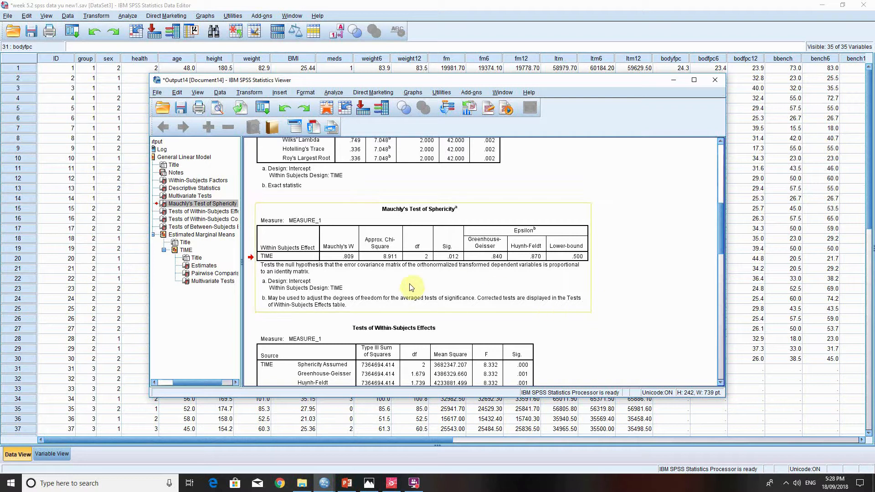
scroll(537, 312, "down", 3)
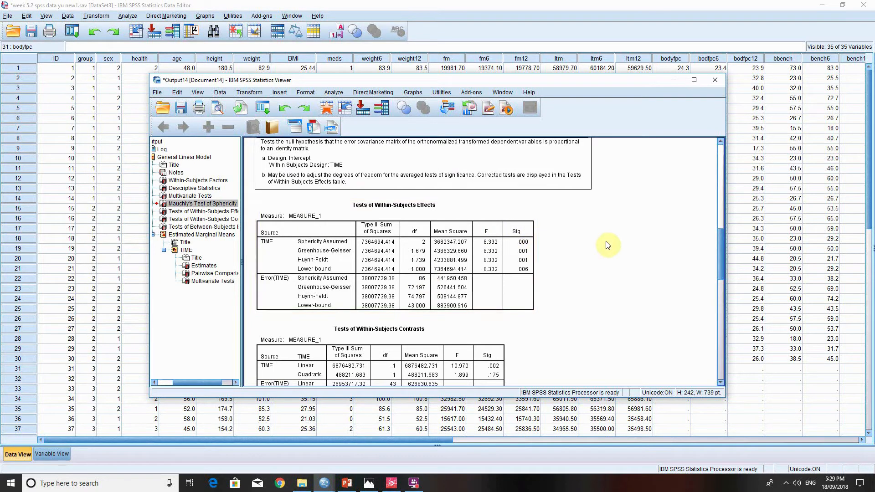
scroll(602, 245, "up", 5)
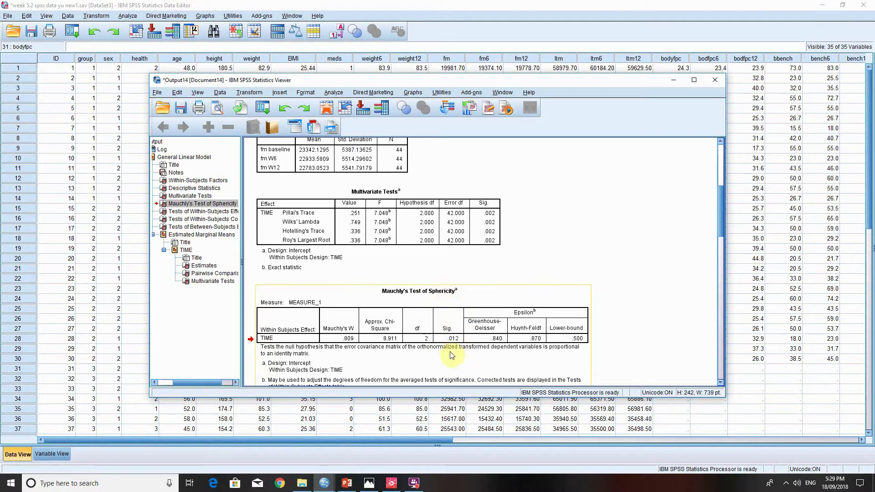
left_click(456, 293)
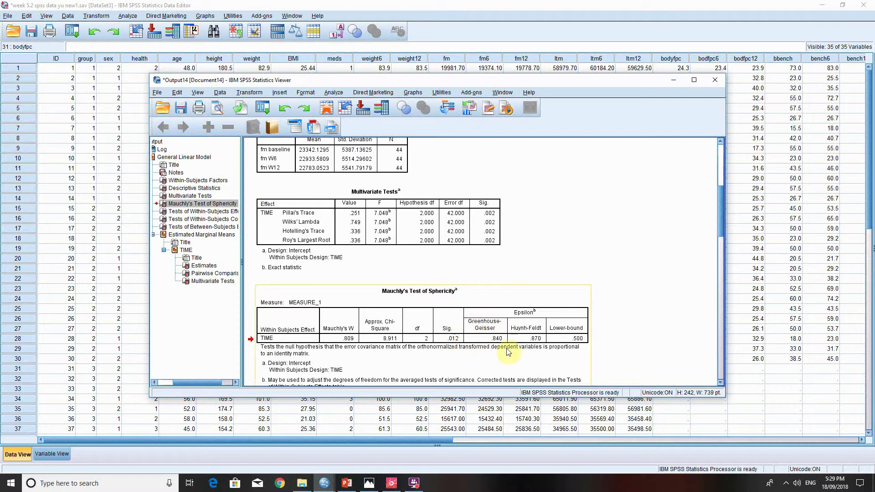
scroll(502, 326, "down", 3)
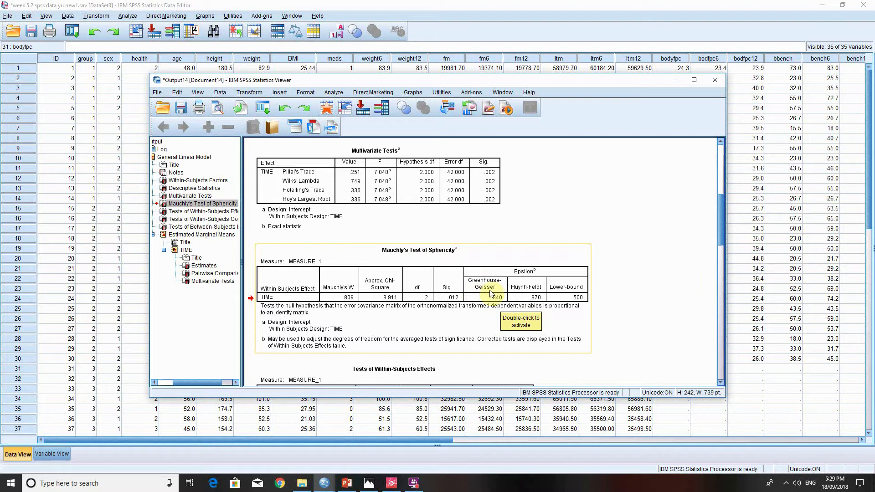
scroll(578, 272, "down", 4)
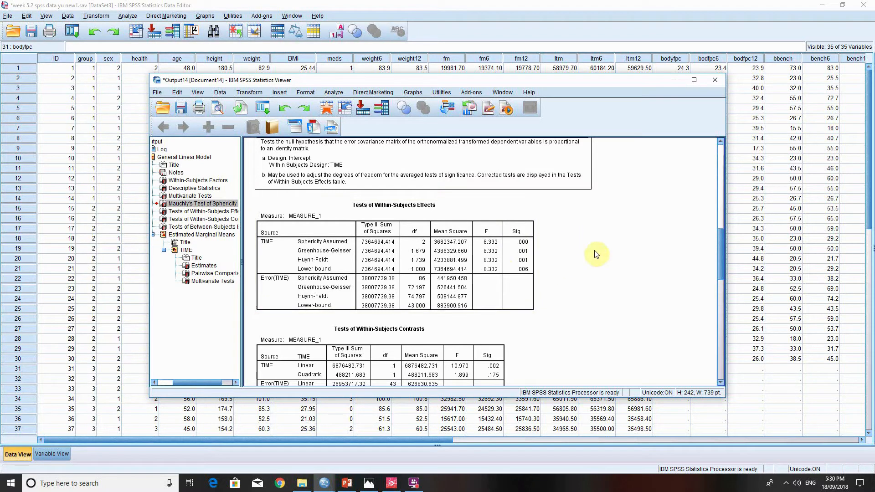
- Examine the estimated marginal means and the Bonferroni-adjusted pairwise comparisons between the TIME levels
scroll(584, 263, "down", 3)
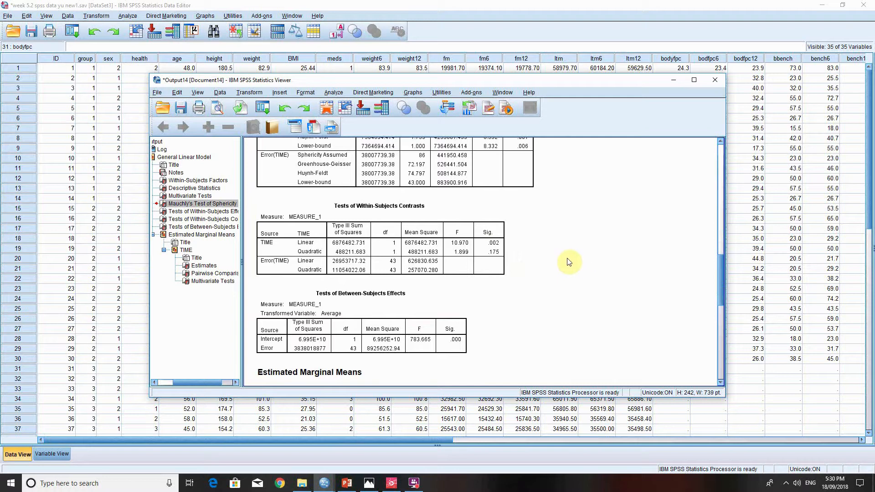
scroll(572, 264, "down", 6)
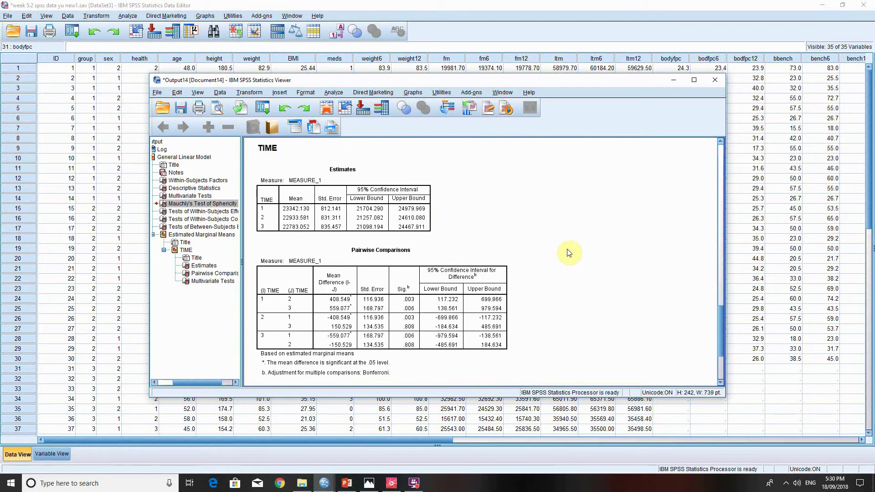
scroll(566, 252, "down", 1)
scroll(565, 253, "down", 1)
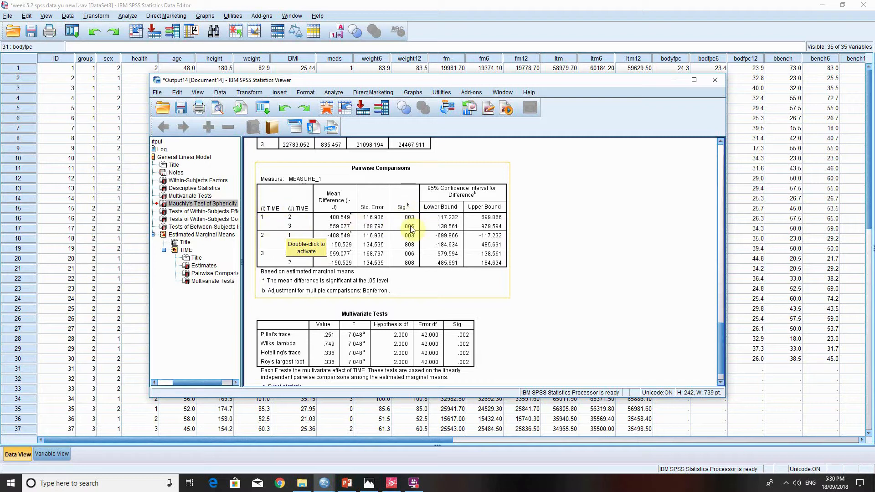
scroll(323, 282, "down", 1)
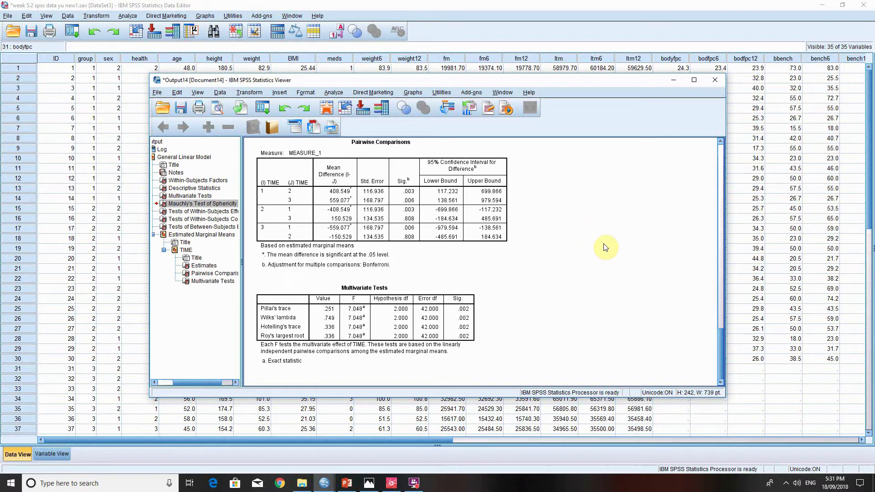
- Go back to Mauchly's Test of Sphericity and review which row of the Tests of Within-Subjects Effects table applies
scroll(605, 244, "up", 5)
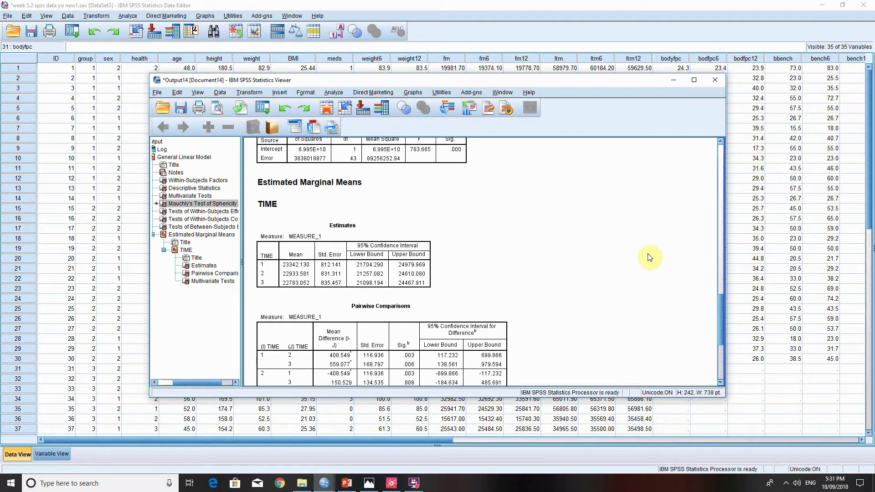
scroll(656, 265, "up", 3)
scroll(656, 267, "up", 3)
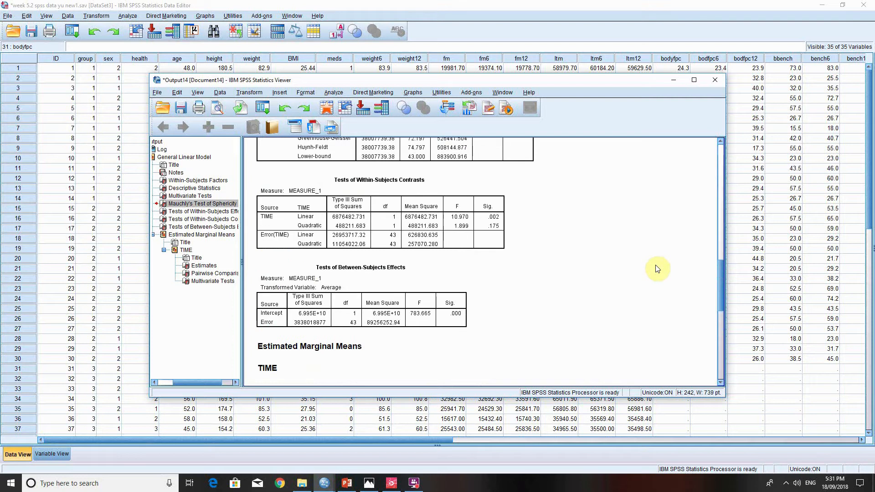
scroll(658, 266, "up", 3)
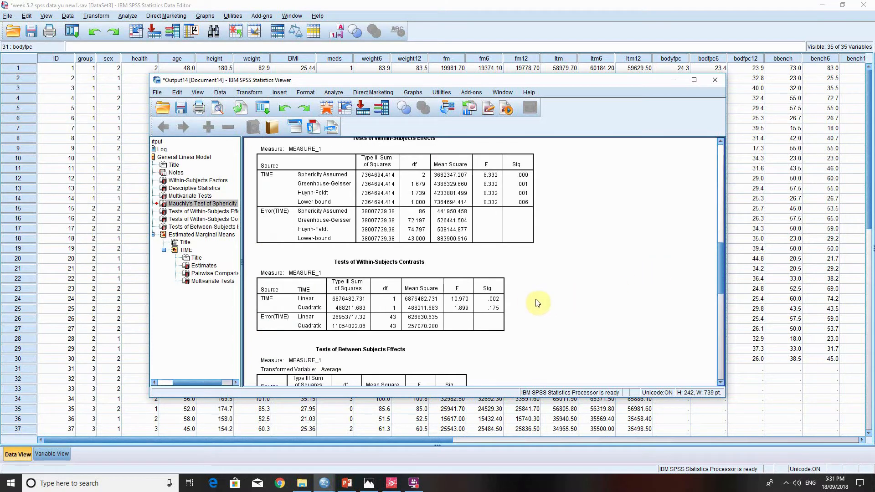
scroll(538, 303, "up", 6)
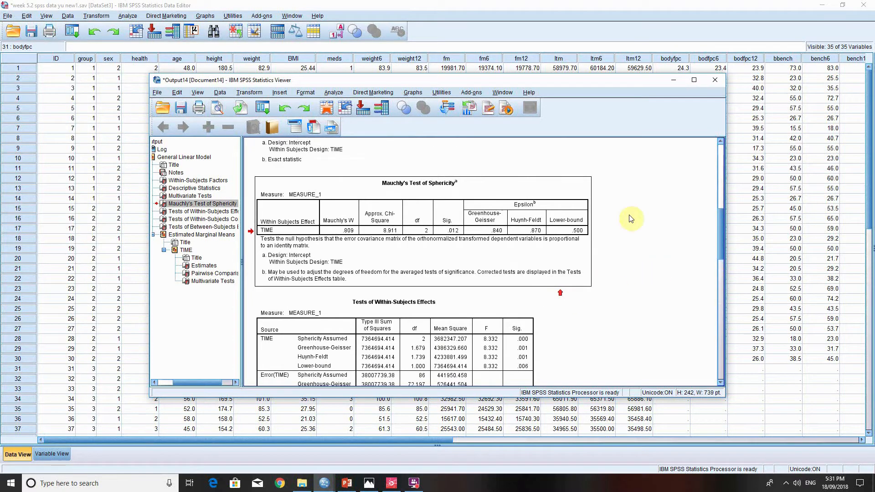
left_click(445, 272)
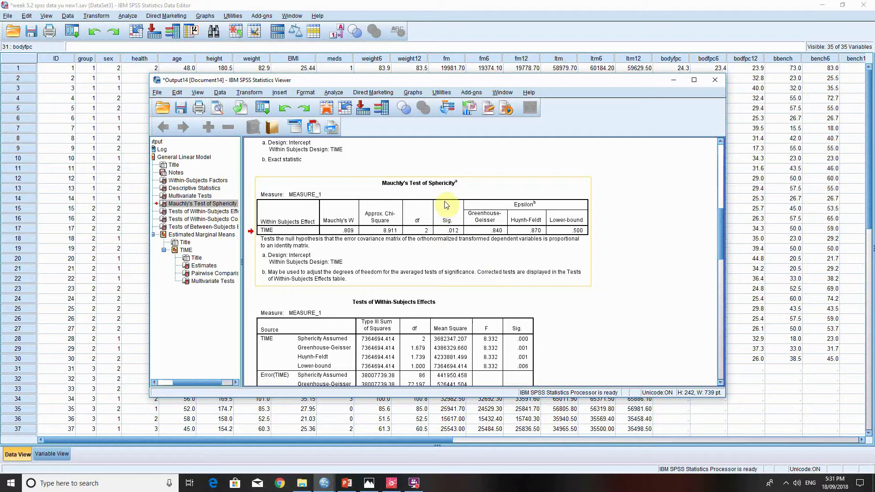
left_click(330, 335)
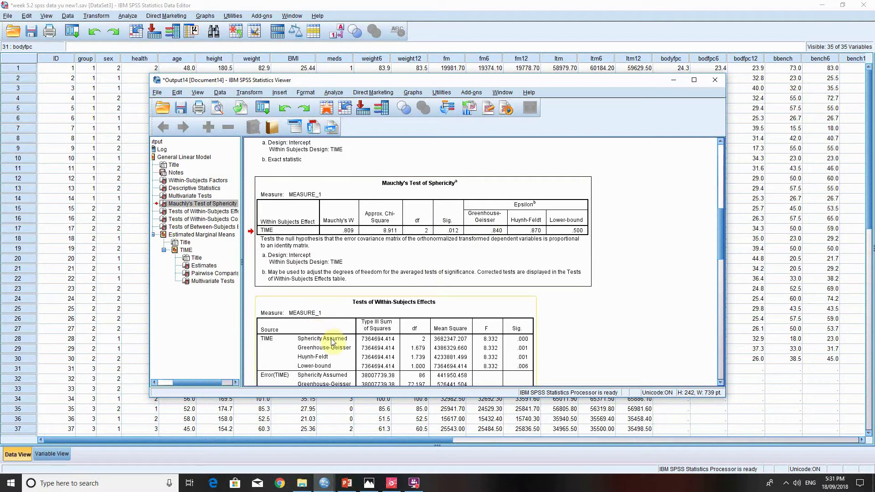
scroll(474, 246, "down", 5)
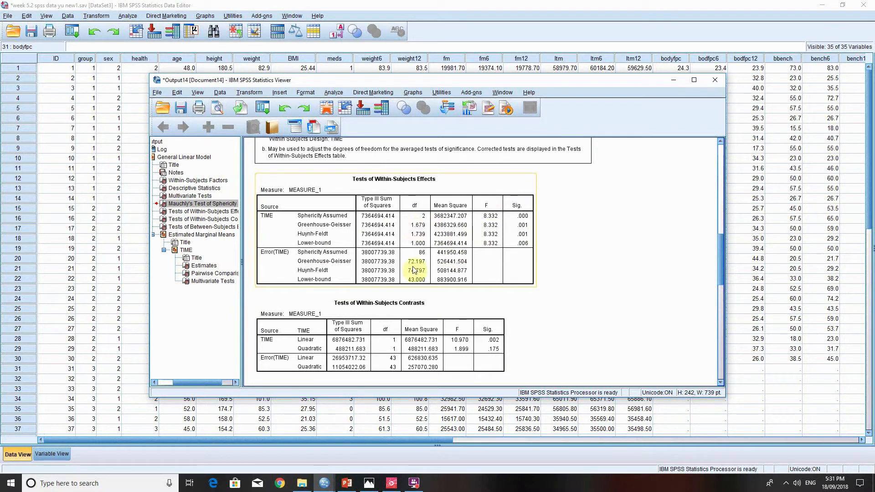
scroll(440, 267, "up", 5)
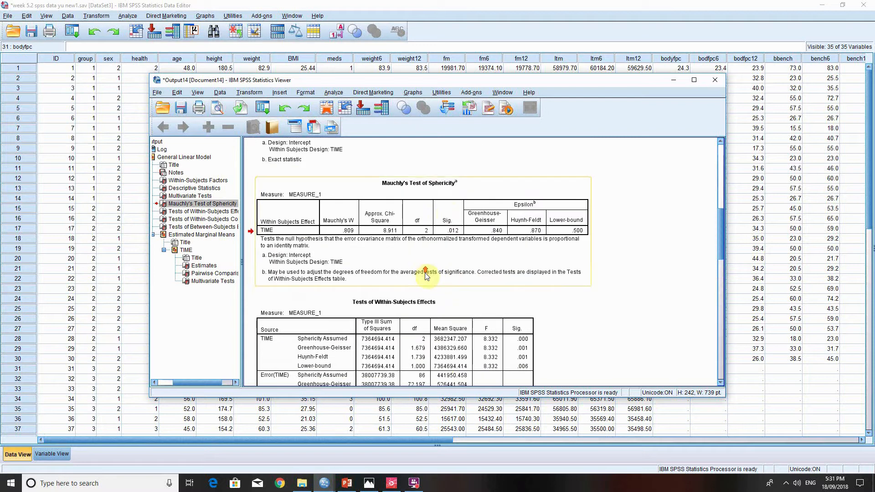
scroll(445, 222, "down", 3)
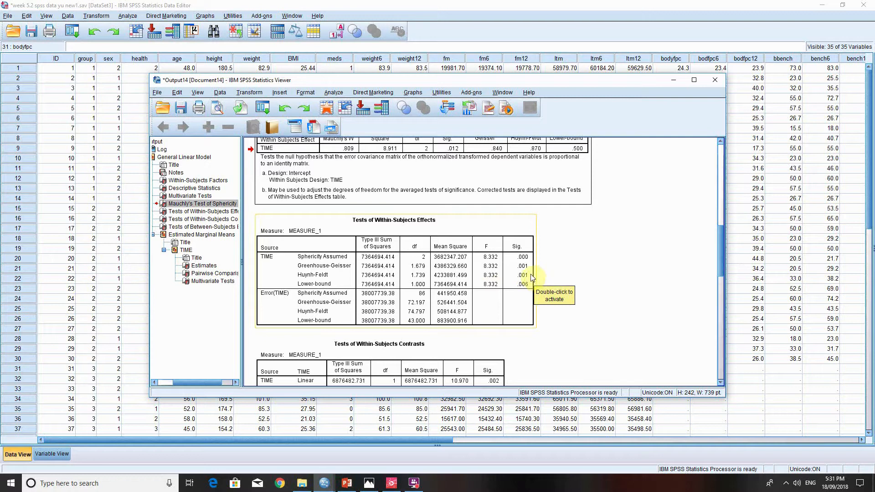
- Review the TIME pairwise comparisons again, including their significance values and confidence intervals, through the end of the output
scroll(541, 276, "down", 4)
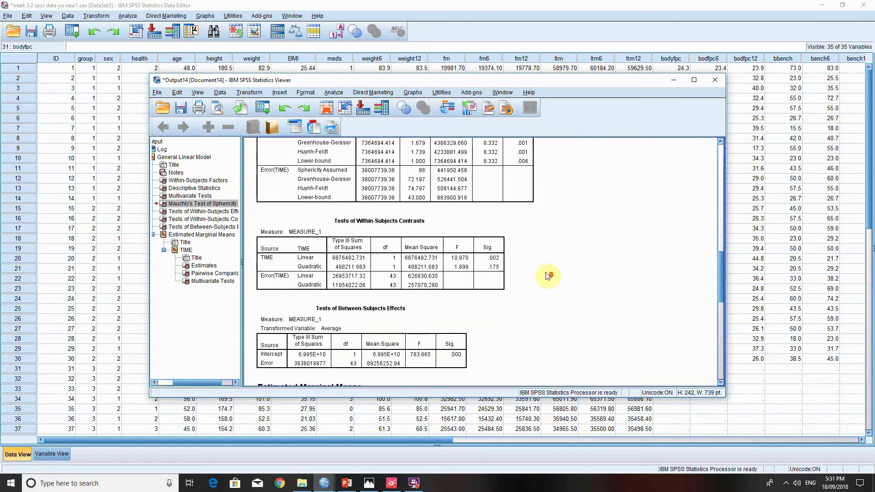
scroll(548, 275, "down", 1)
scroll(528, 273, "down", 5)
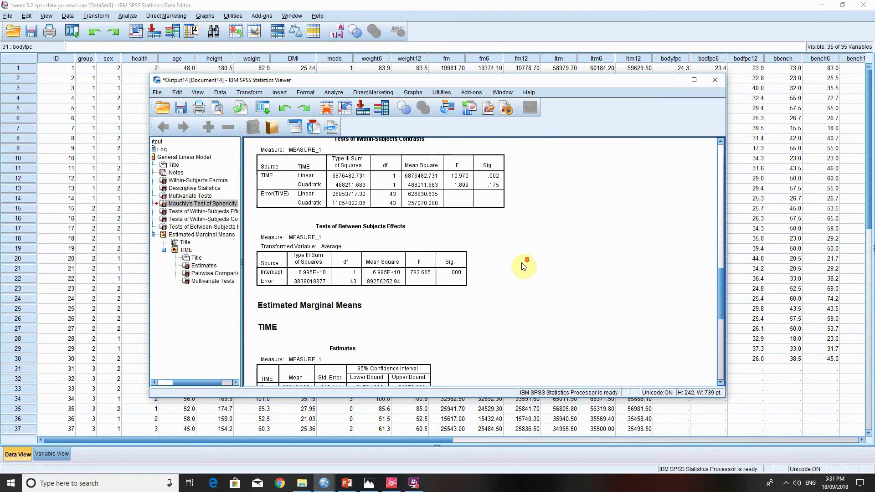
scroll(527, 266, "down", 1)
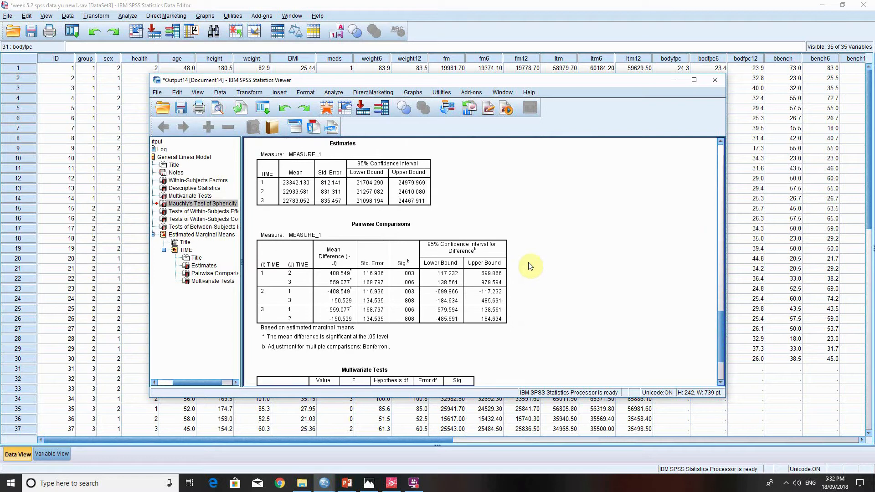
scroll(531, 267, "down", 1)
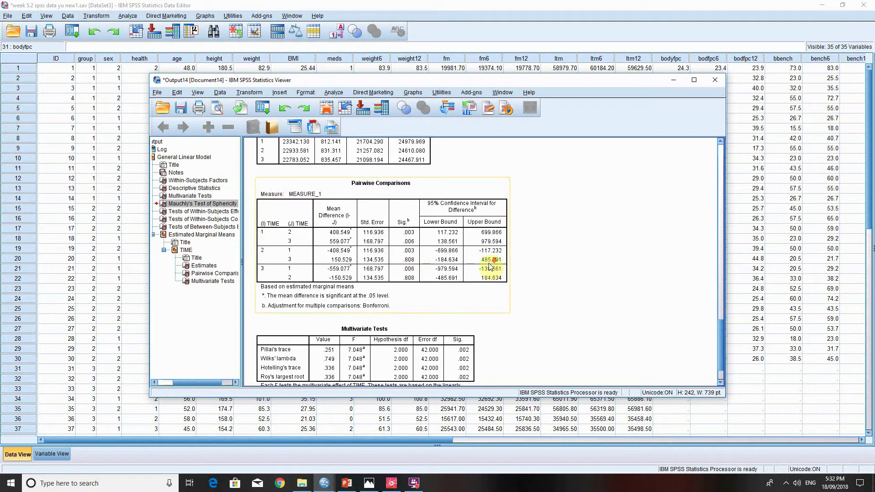
scroll(491, 267, "down", 3)
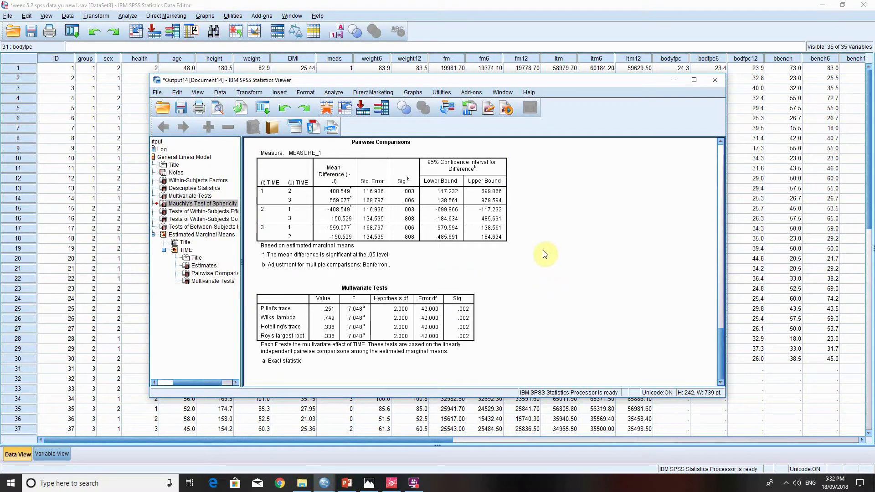
- Return to the dataset, start a univariate General Linear Model analysis, and clear its previous dependent variable, fixed factor and covariate
left_click(313, 5)
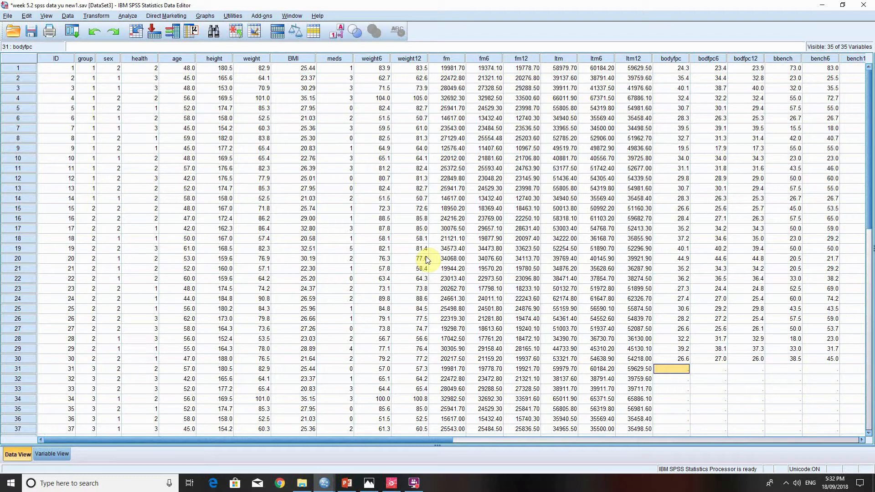
left_click(128, 16)
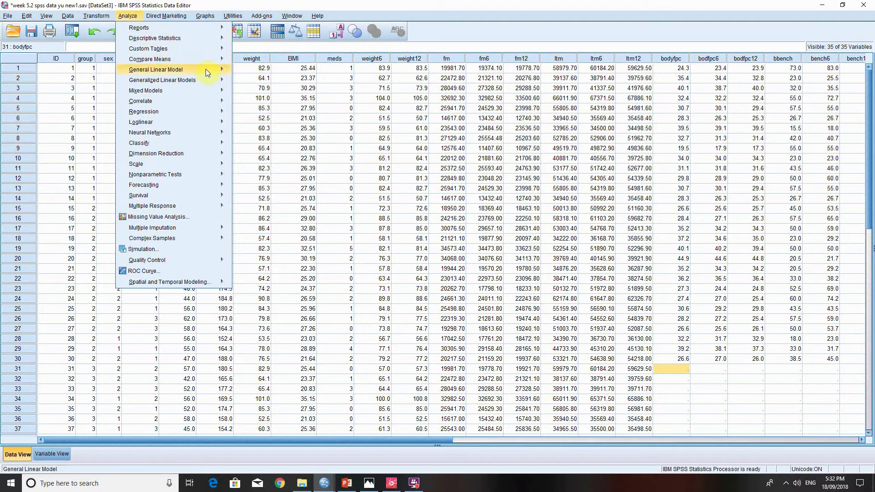
mouse_move(206, 69)
left_click(249, 71)
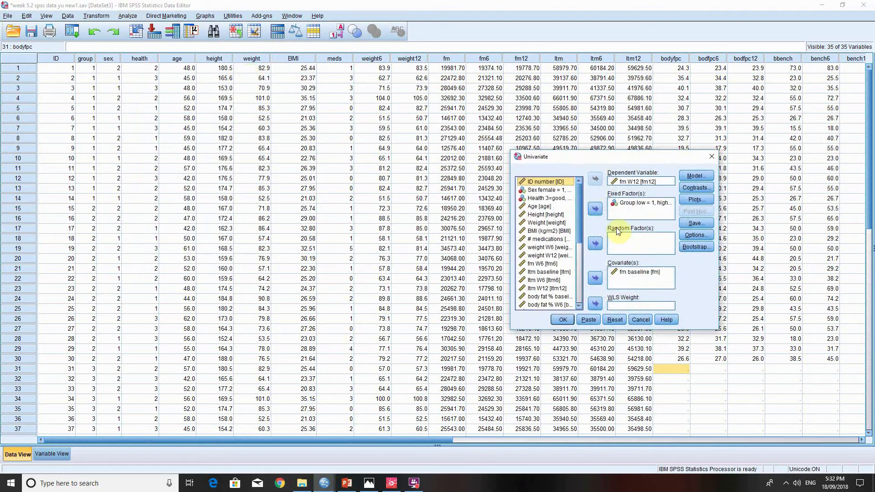
left_click(631, 181)
left_click(594, 179)
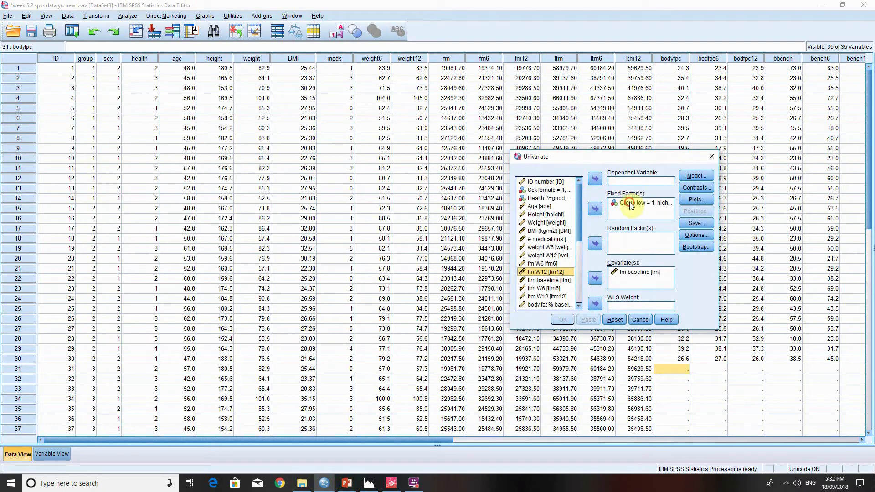
left_click(642, 202)
left_click(594, 209)
left_click(618, 273)
left_click(595, 278)
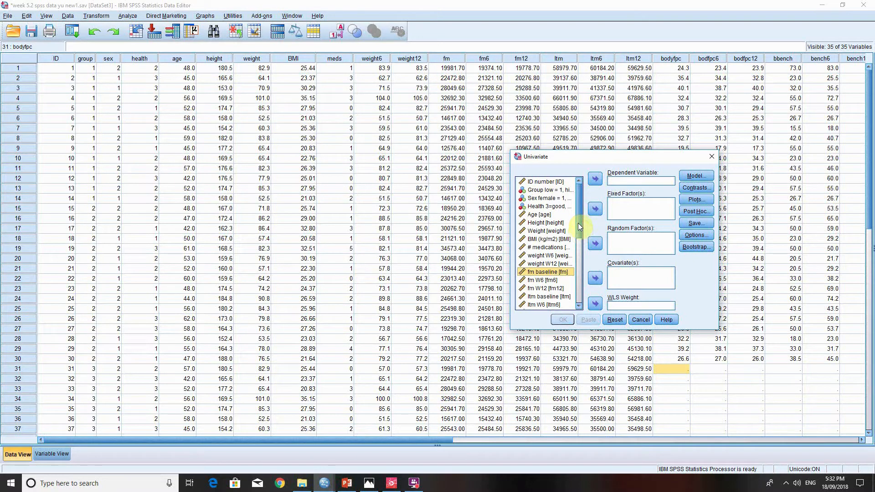
- Set body fat % W12 as the dependent variable of the univariate model
left_click_drag(582, 231, 576, 281)
left_click(552, 215)
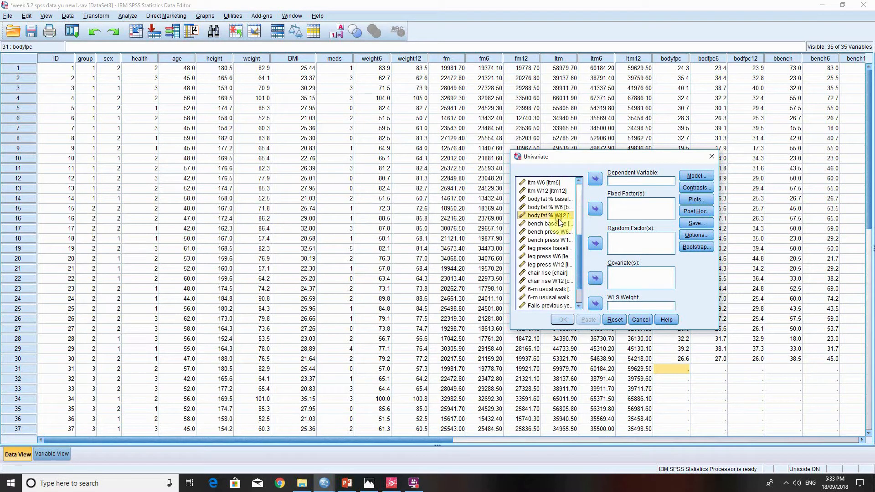
left_click(595, 179)
left_click_drag(581, 245, 589, 192)
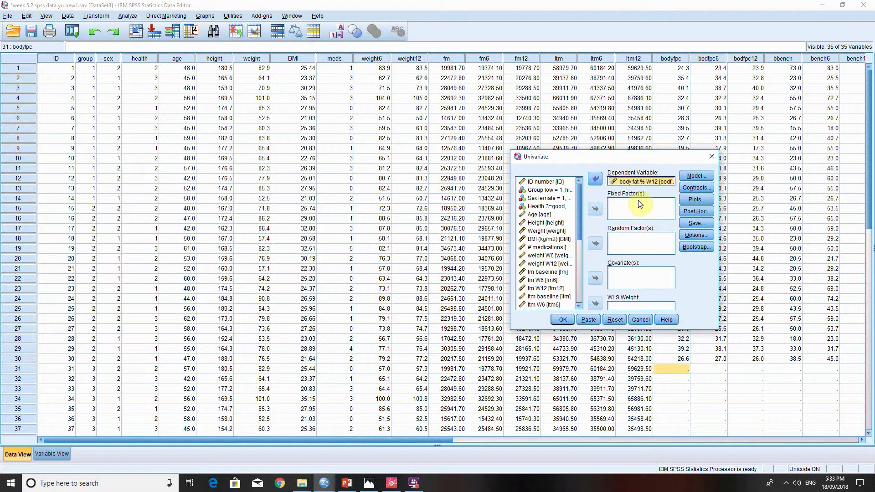
left_click(614, 183)
left_click_drag(618, 157, 588, 152)
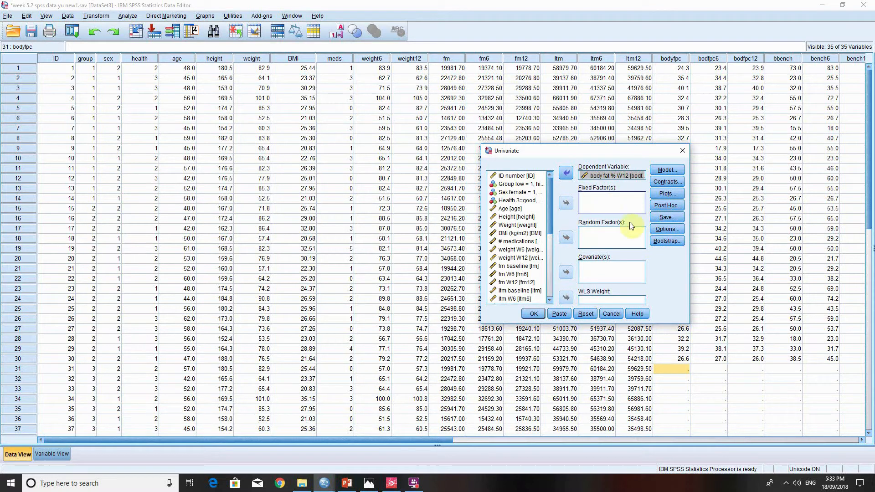
- Add the Group and Sex variables as fixed factors of the univariate model
left_click(523, 183)
left_click(566, 204)
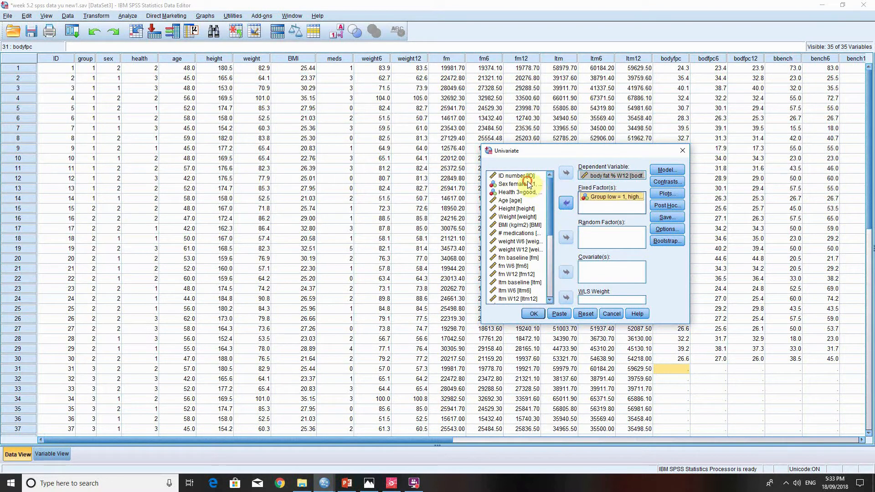
left_click(527, 183)
left_click(565, 204)
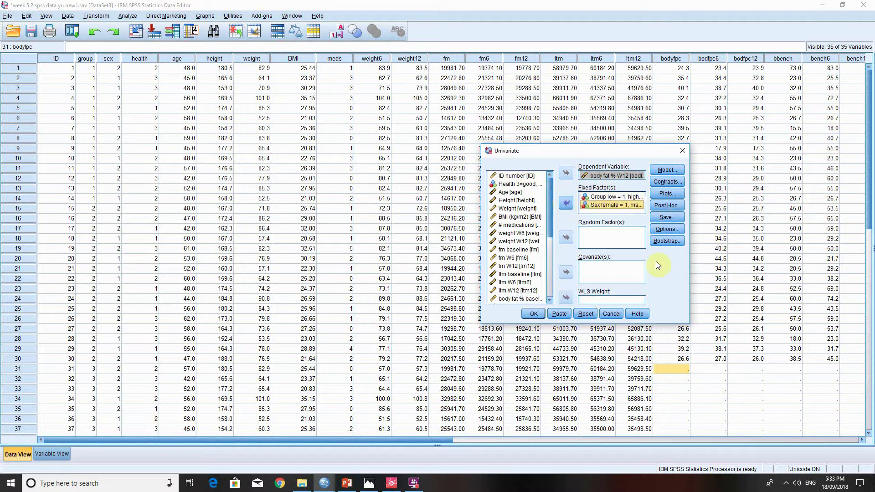
- Display means for group, sex and group*sex, compare main effects with the Bonferroni adjustment, and run the analysis
left_click(658, 229)
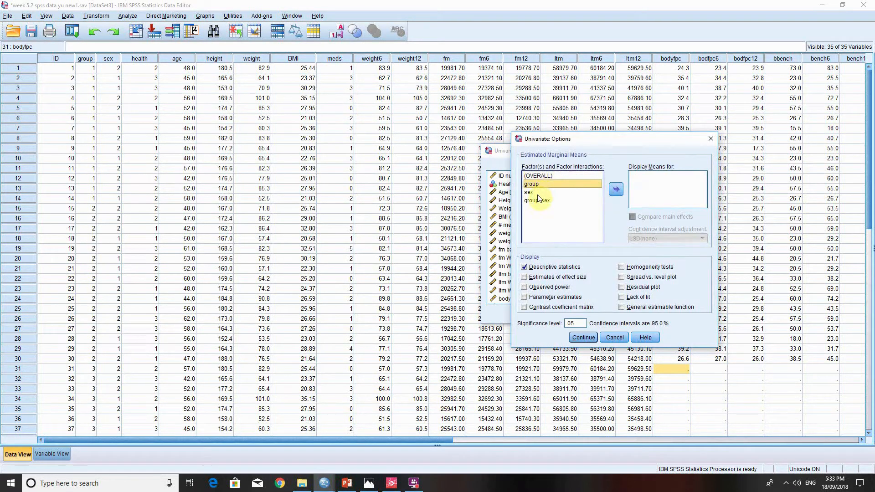
left_click(539, 202, "shift")
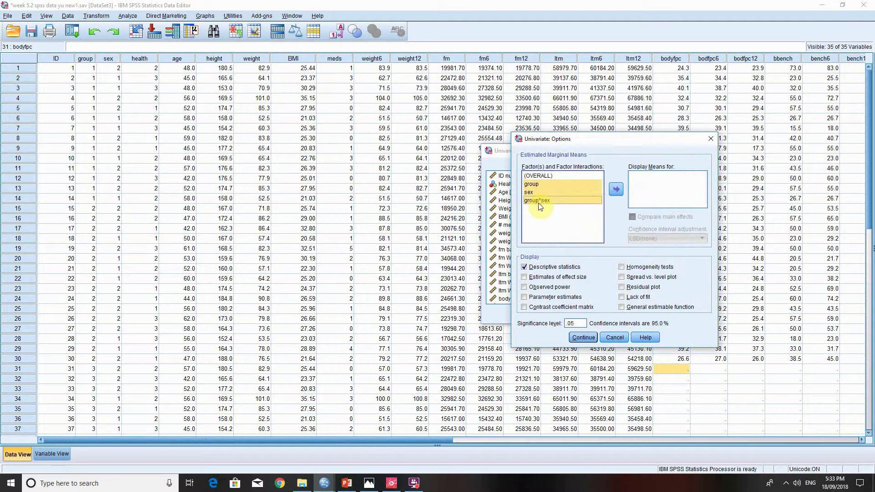
left_click(618, 193)
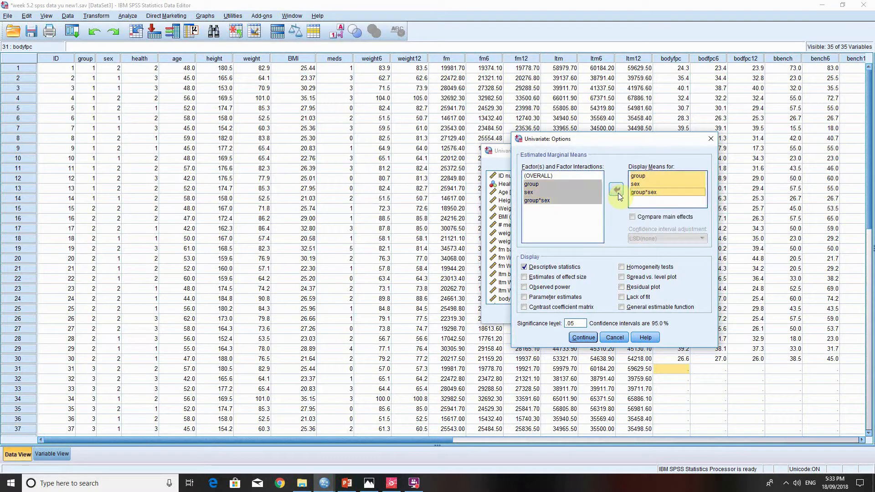
left_click(645, 193)
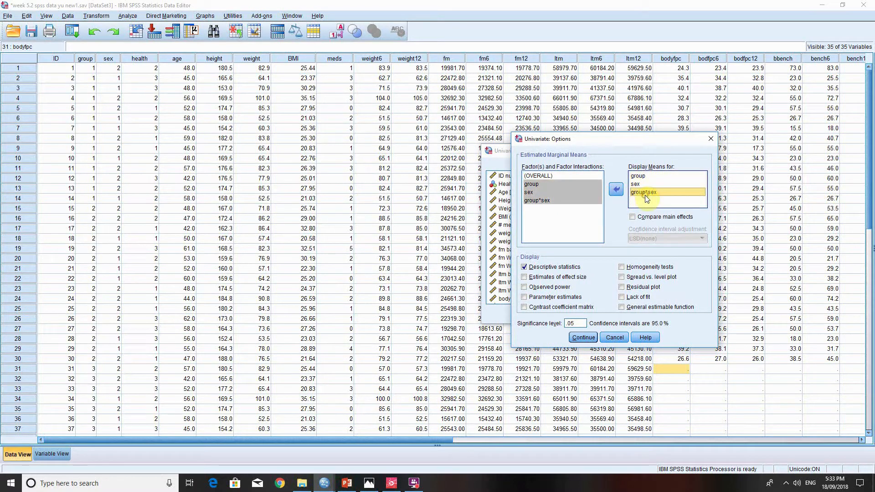
left_click(633, 217)
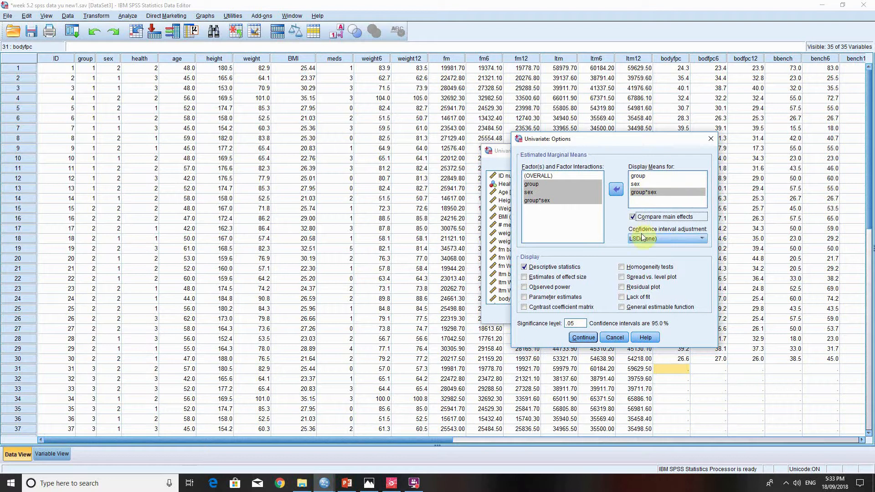
left_click(644, 238)
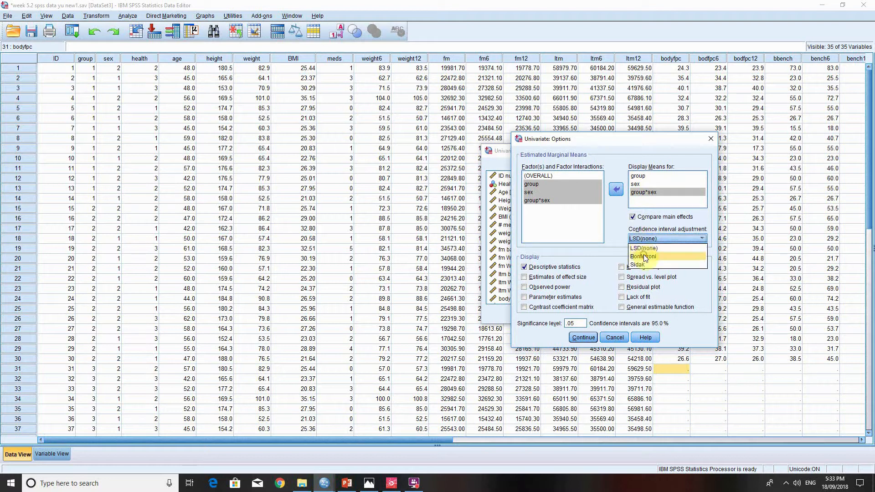
left_click(644, 257)
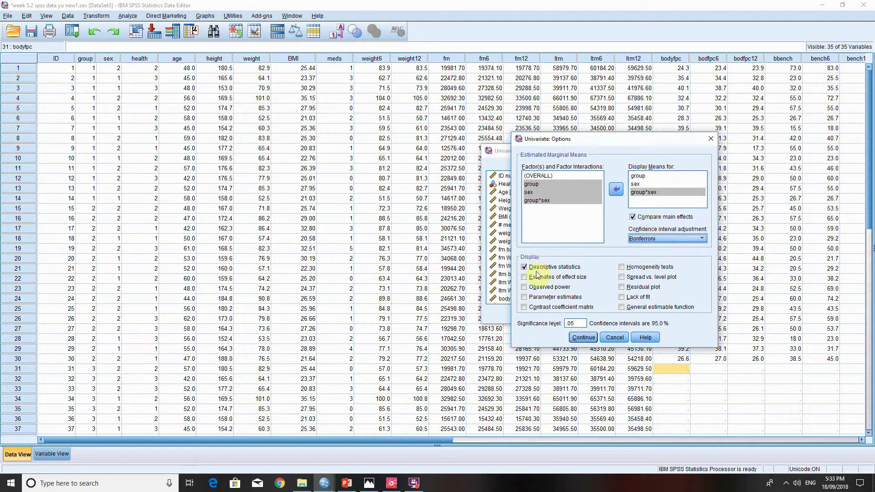
left_click(585, 337)
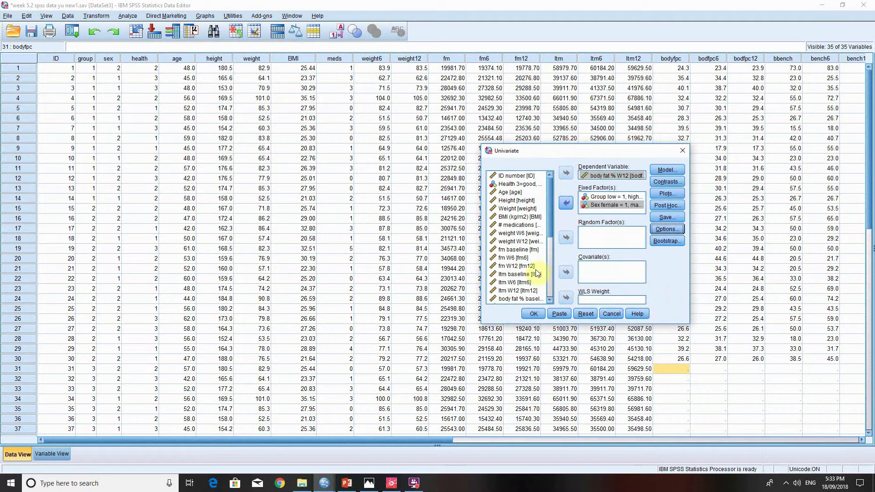
left_click(530, 315)
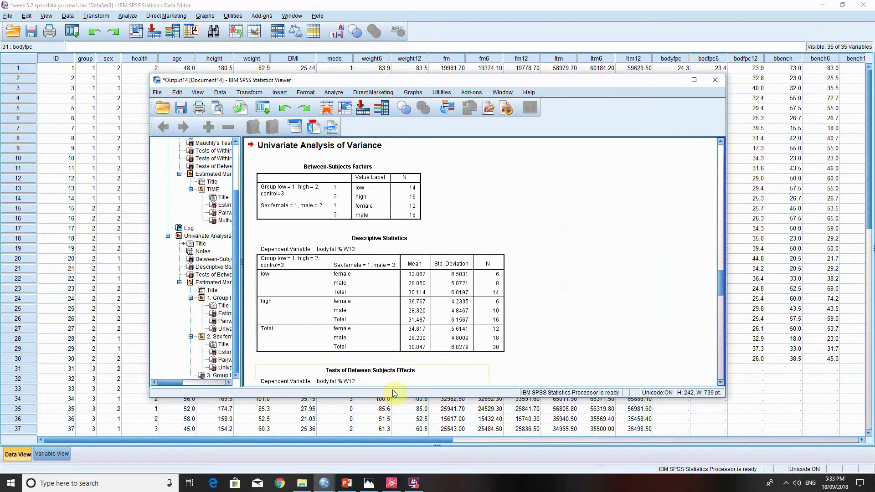
- Review the Descriptive Statistics and the Tests of Between-Subjects Effects for body fat % W12
scroll(534, 306, "down", 3)
scroll(532, 305, "down", 2)
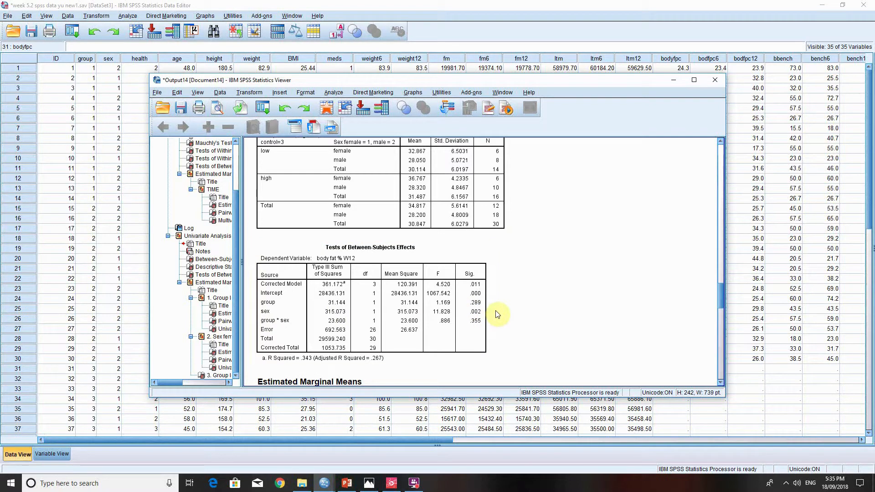
scroll(497, 315, "down", 1)
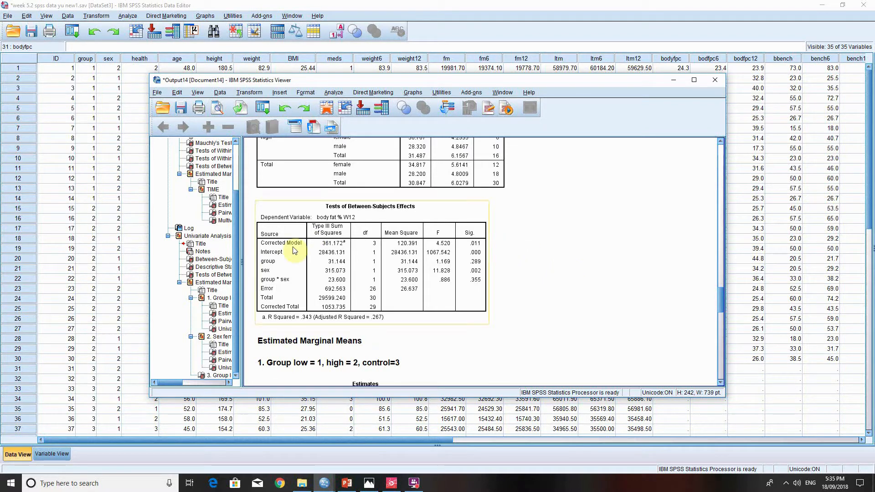
- Examine the estimated marginal means and Bonferroni-adjusted pairwise comparisons for group and for sex
scroll(502, 248, "down", 5)
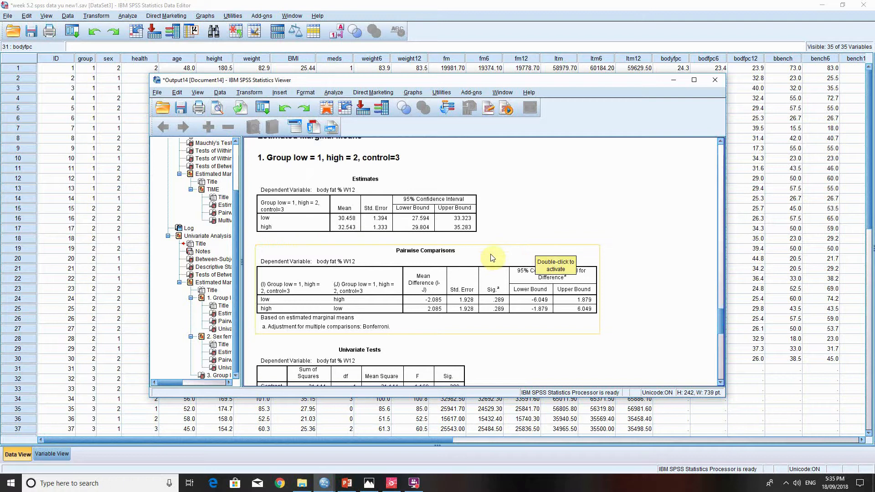
scroll(365, 256, "down", 1)
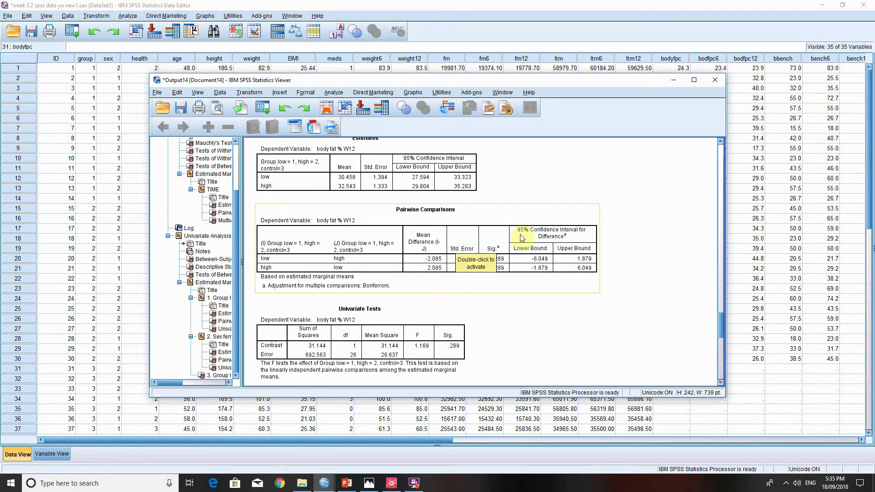
scroll(522, 237, "down", 1)
scroll(555, 237, "down", 3)
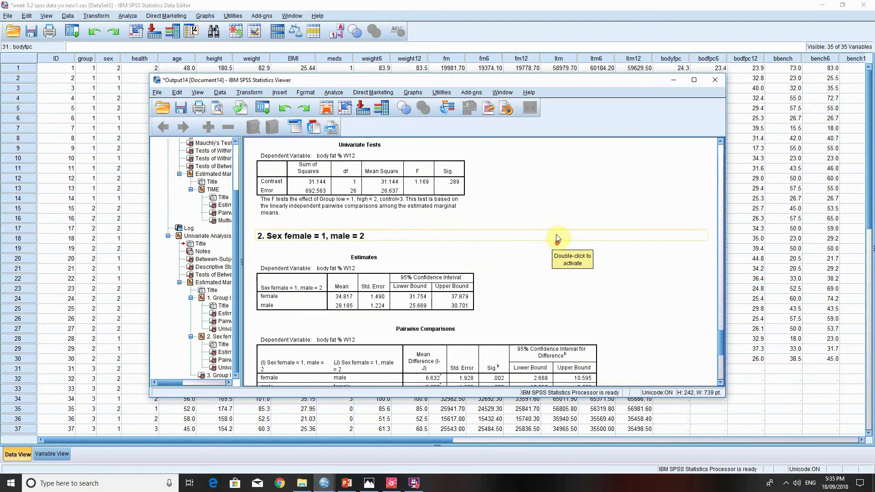
scroll(556, 232, "down", 1)
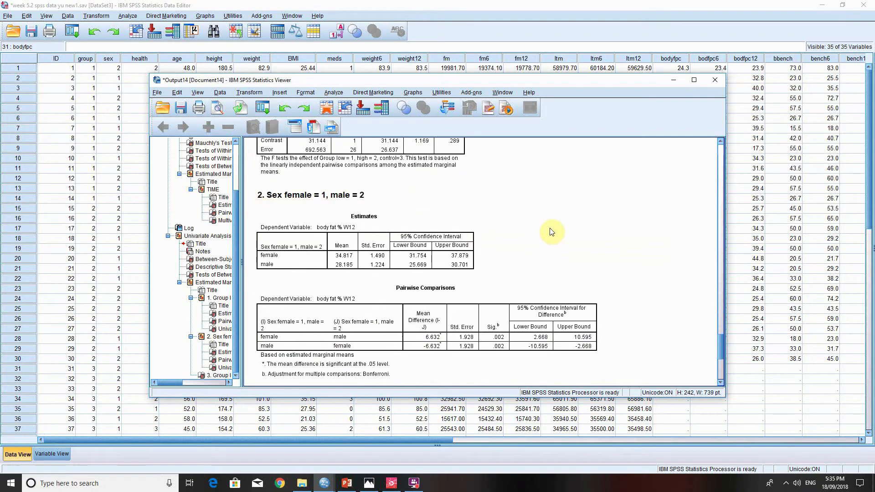
scroll(551, 232, "down", 1)
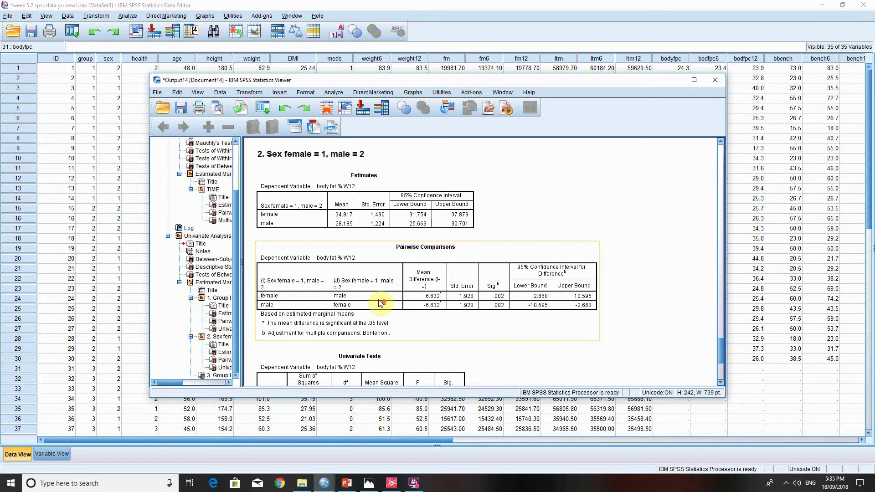
- Go back to the Tests of Between-Subjects Effects table and check the significance of group, sex and their interaction
scroll(381, 303, "up", 10)
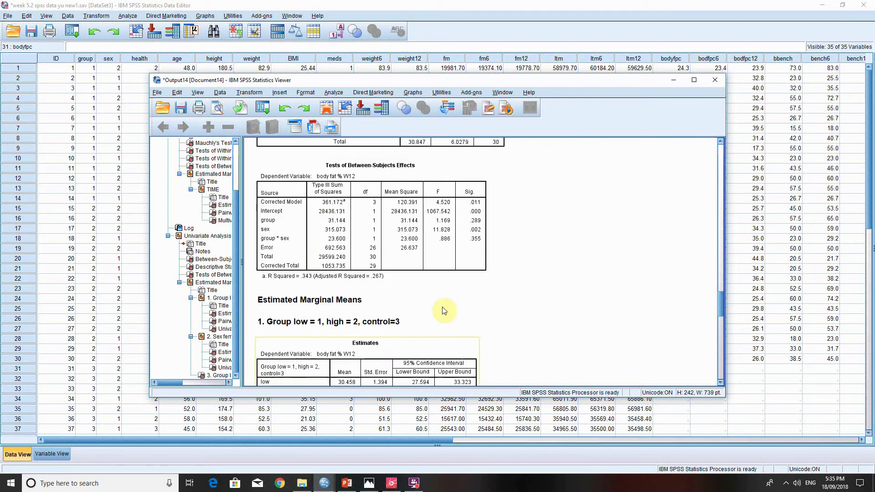
scroll(444, 312, "up", 2)
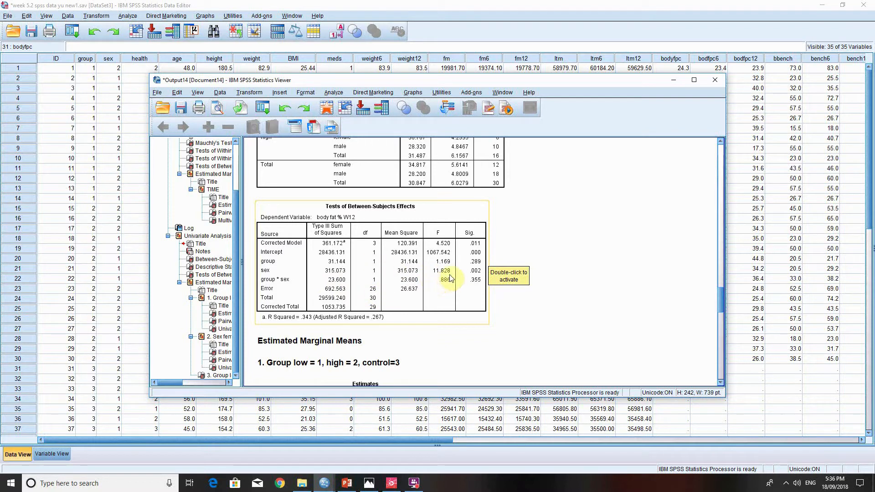
left_click(491, 270)
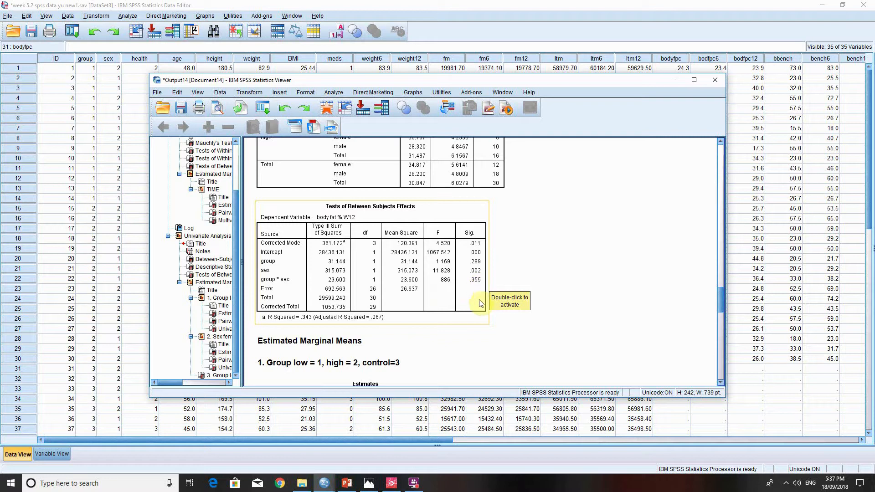
scroll(505, 323, "down", 3)
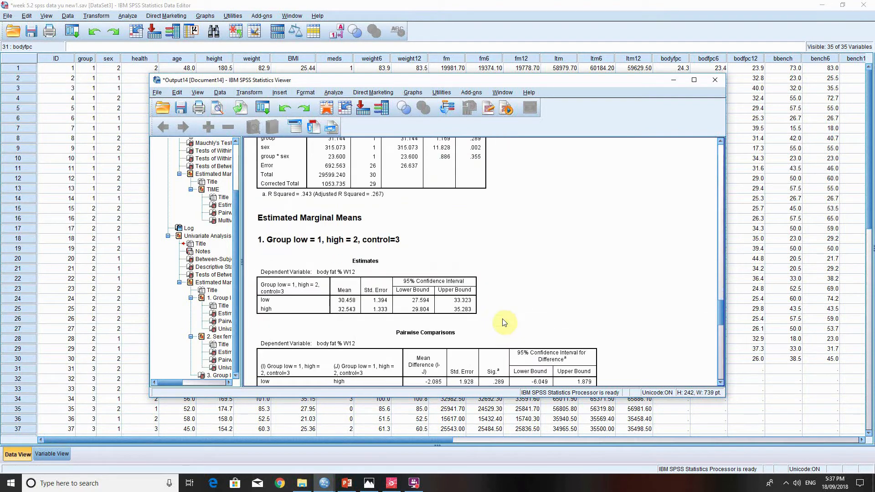
- Return to the dataset and examine the baseline, week 6 and week 12 leg press columns beside the chair rise data
left_click(672, 80)
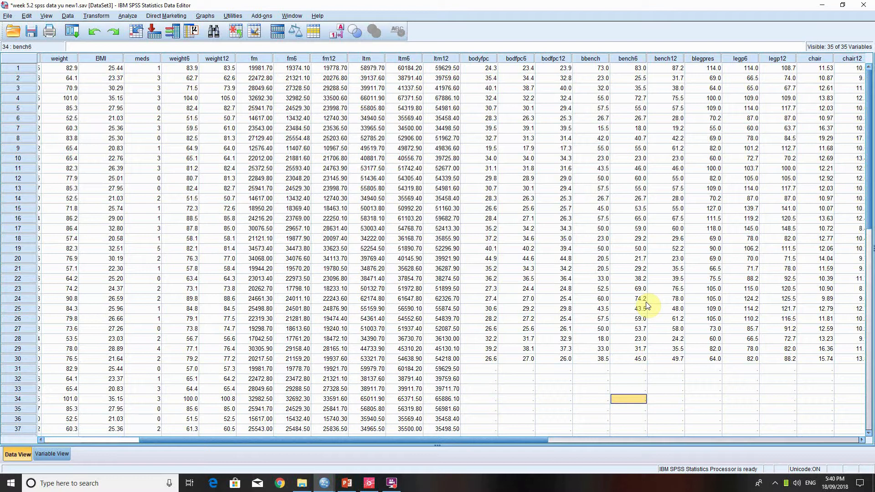
left_click_drag(398, 442, 292, 445)
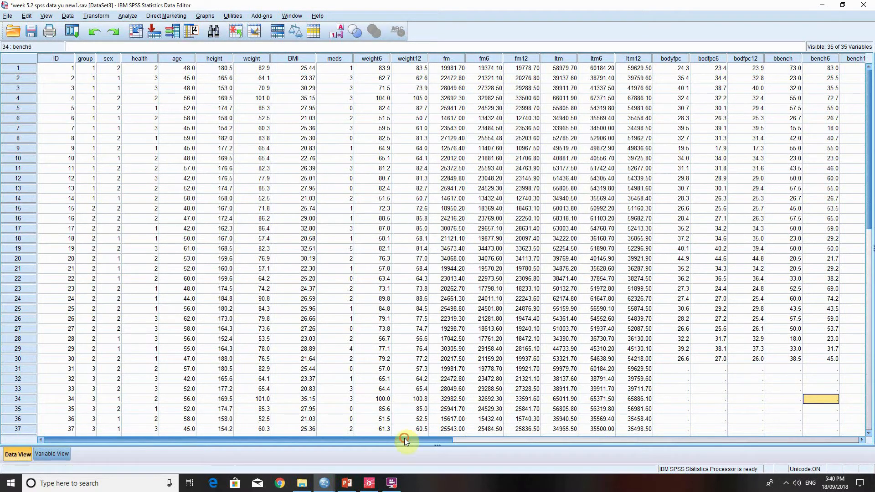
left_click_drag(406, 439, 611, 440)
left_click(531, 70)
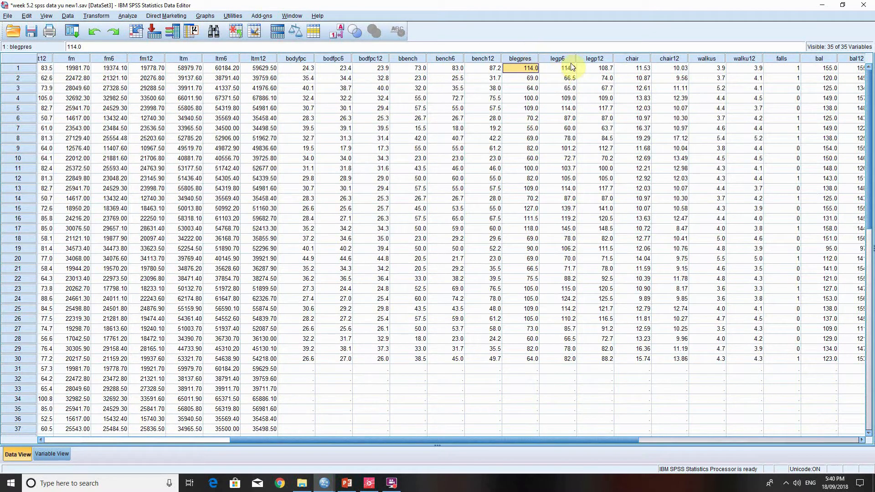
left_click(600, 68)
left_click(608, 99)
left_click(626, 109)
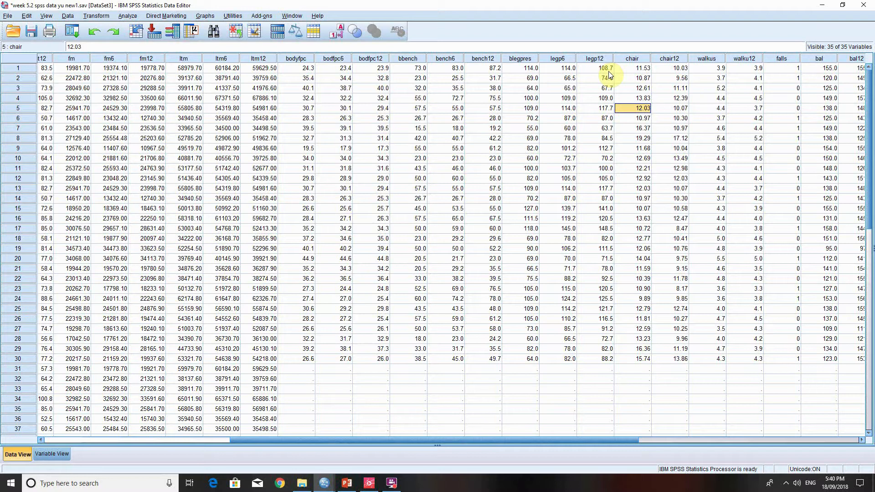
mouse_move(608, 71)
left_mouse_down()
mouse_move(613, 362)
mouse_move(591, 109)
mouse_move(600, 70)
left_mouse_up()
left_click(665, 389)
left_click(636, 78)
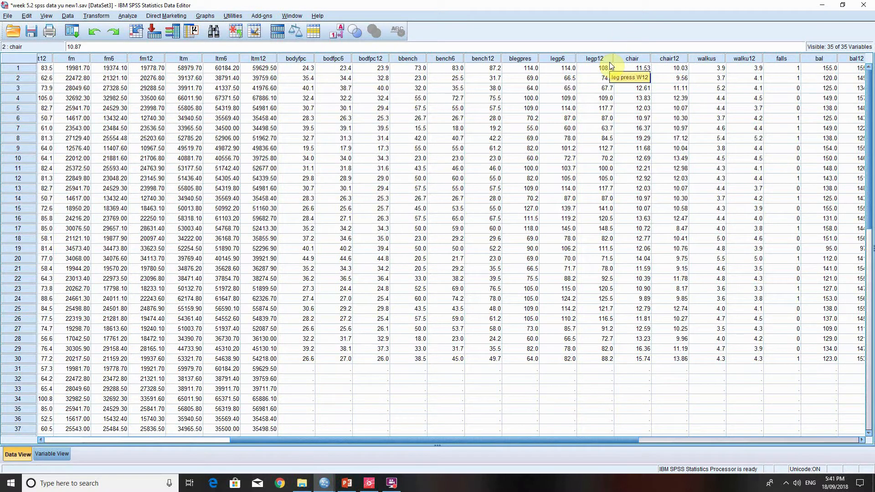
- Examine the baseline leg press values across the 30 cases beside the chair rise data
left_click(528, 69)
left_click(647, 128)
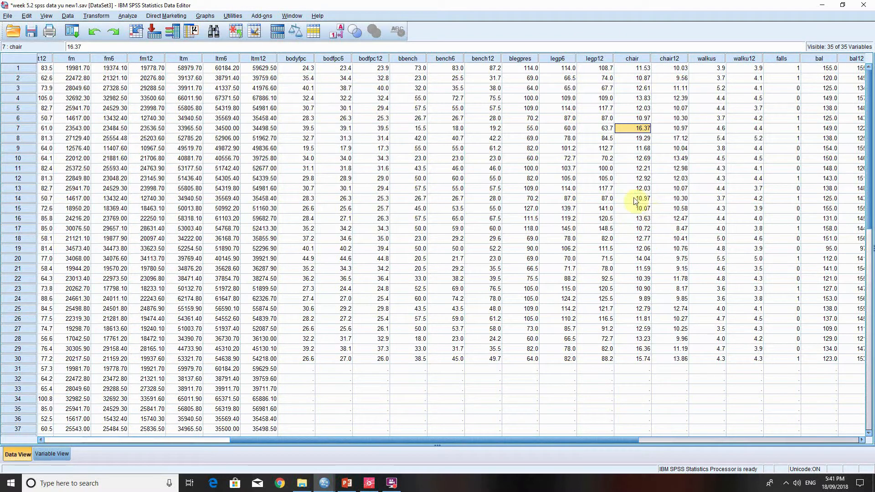
left_click(527, 200)
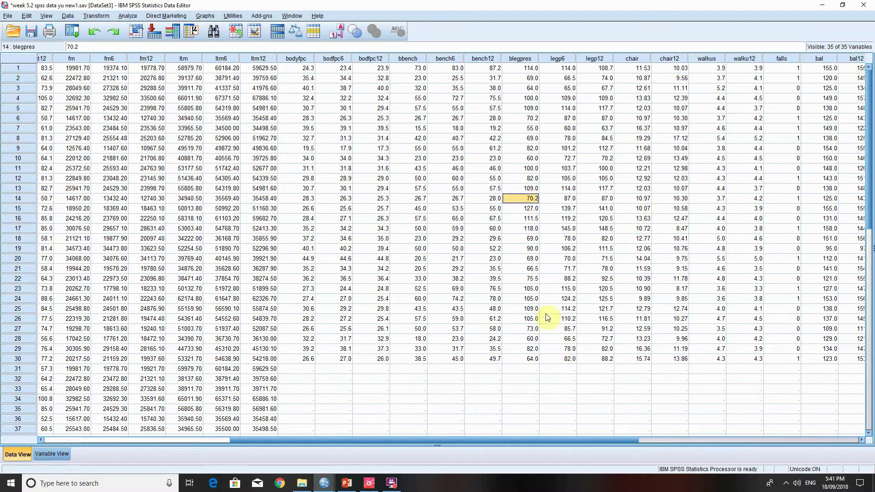
left_click(534, 210)
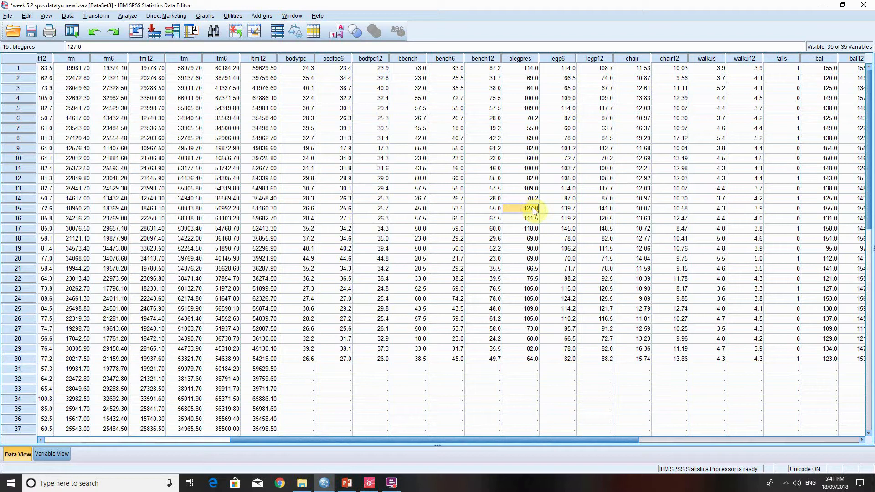
left_click(697, 399)
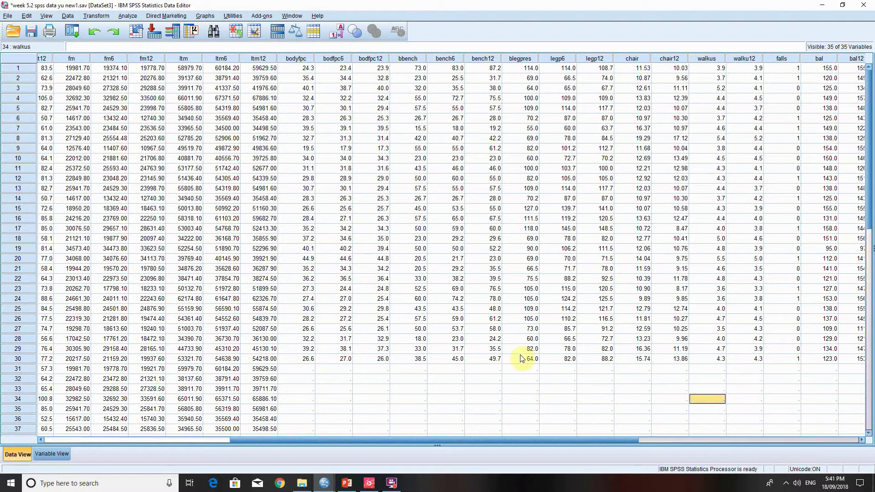
left_click_drag(522, 359, 513, 74)
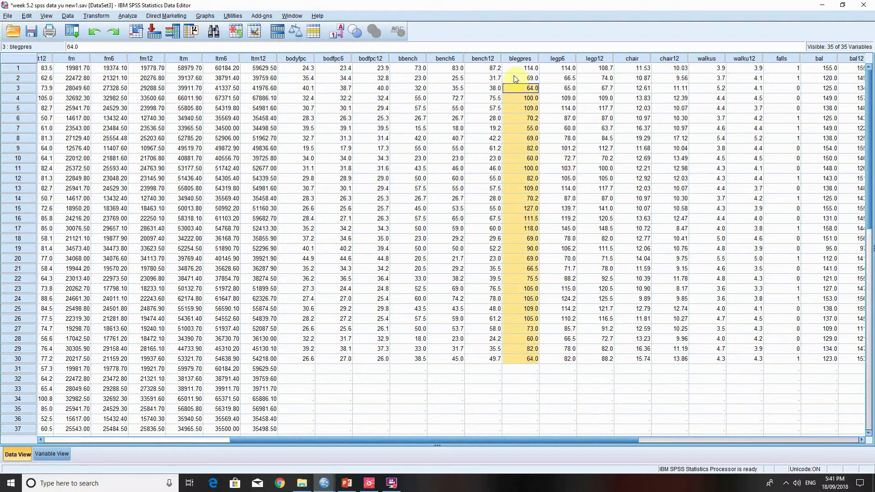
left_click(630, 388)
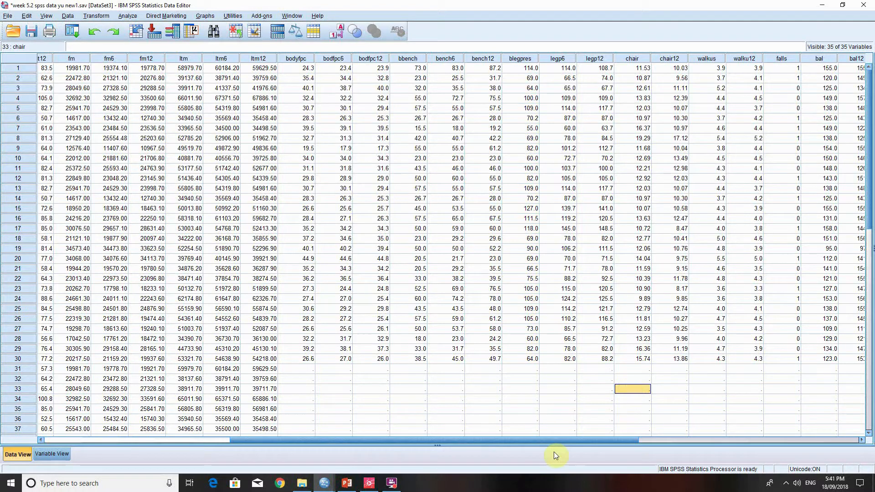
- Compare the baseline leg press column with the week 12 leg press column as the paired measurements
left_click(527, 59)
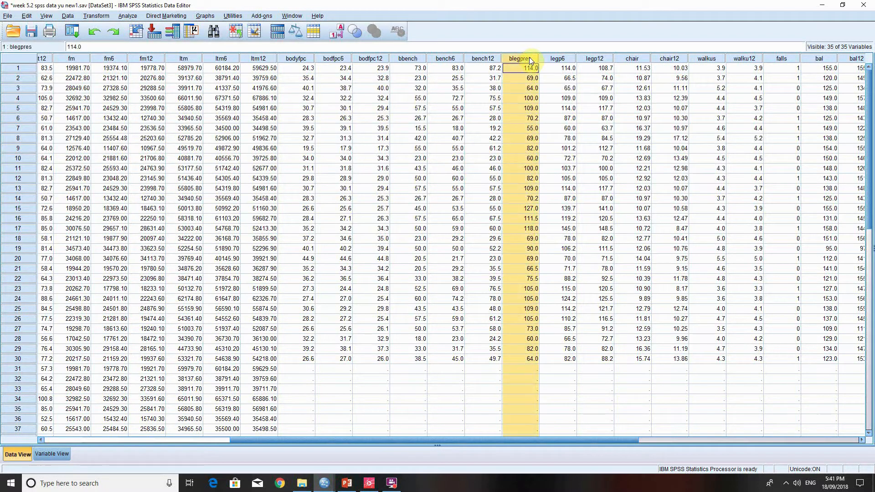
left_click(602, 58)
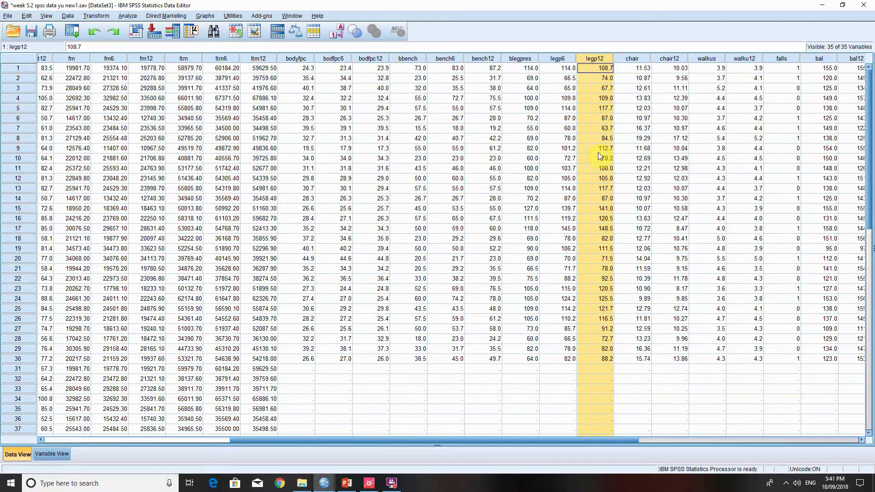
left_click(521, 58)
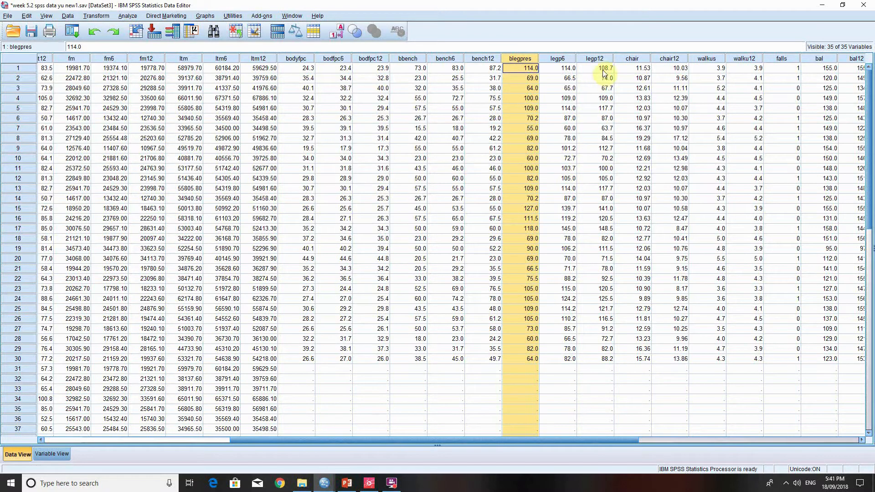
left_click_drag(605, 68, 612, 364)
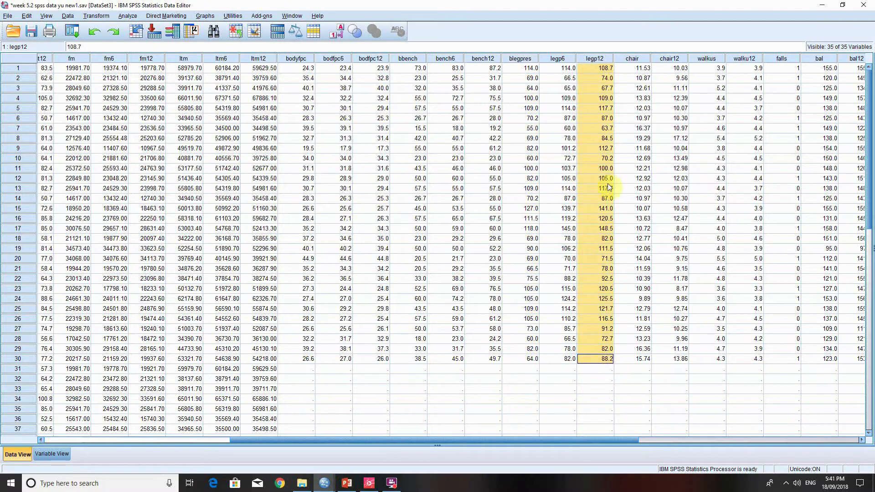
left_click(627, 411)
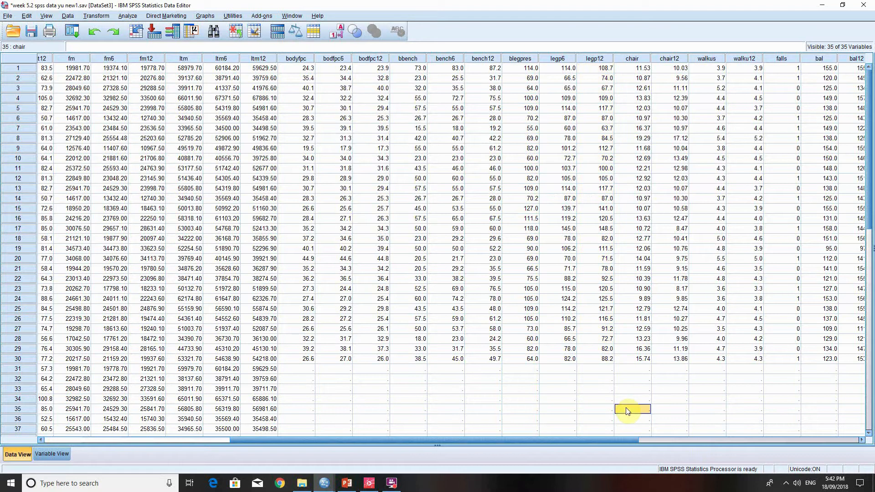
left_click(526, 68)
left_click(529, 56)
left_click(594, 58)
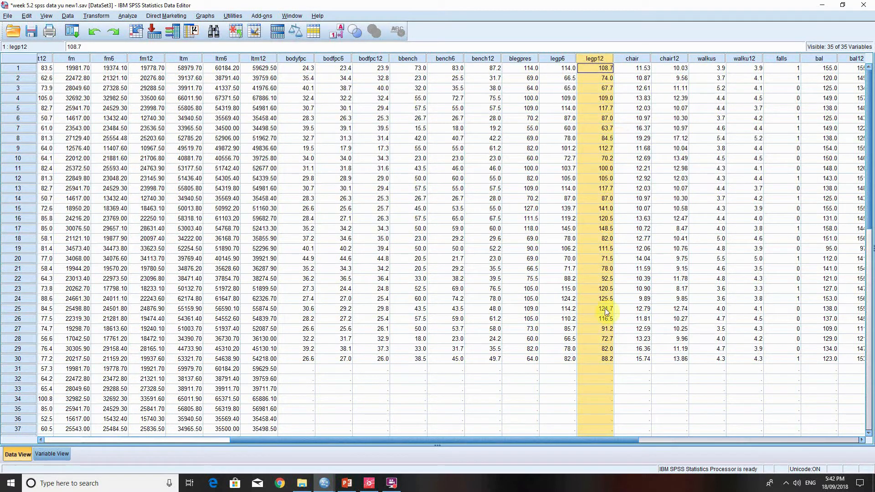
left_click(562, 380)
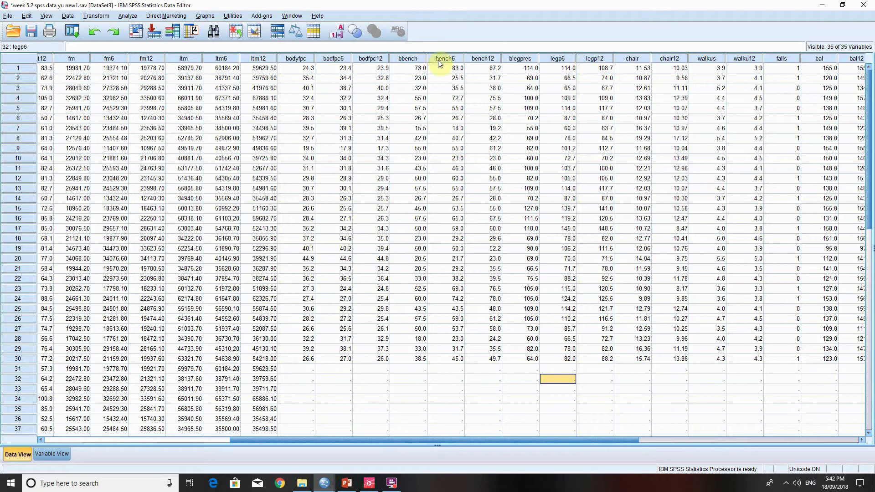
left_click(530, 60)
left_click(598, 59)
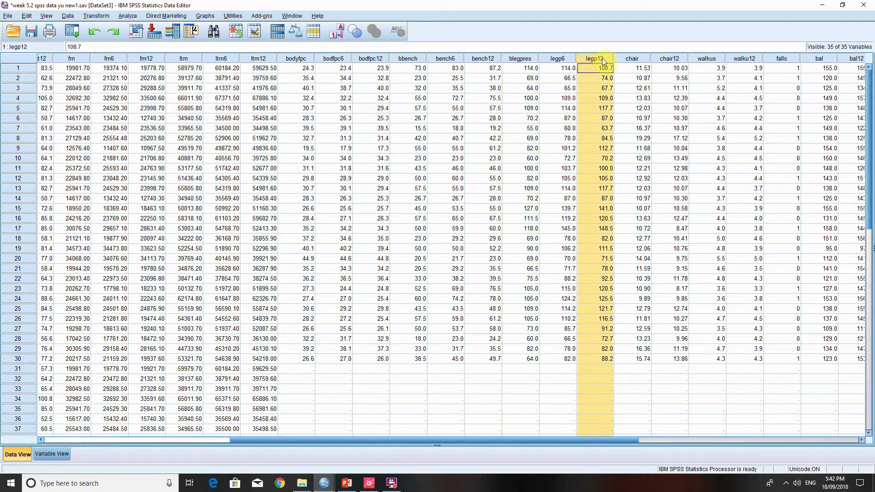
left_click(485, 381)
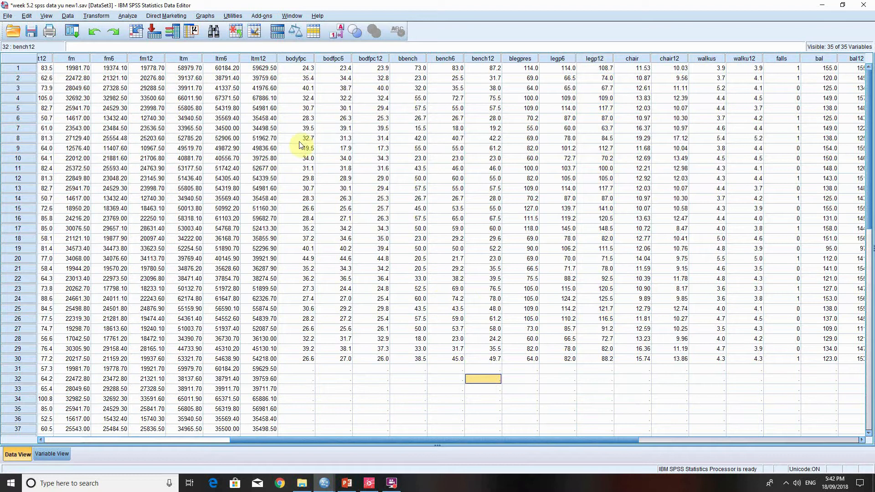
- Open the Explore analysis and clear the baseline, W6 and W12 fat mass variables from its dependents
left_click(127, 17)
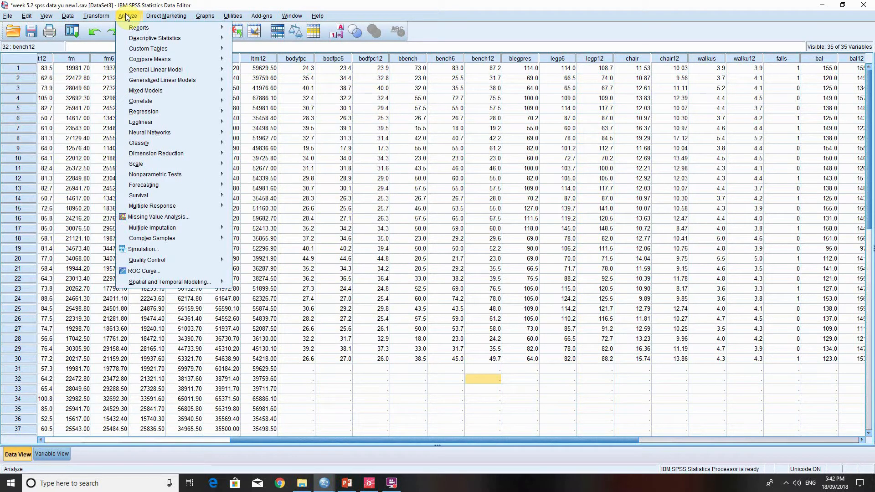
mouse_move(192, 36)
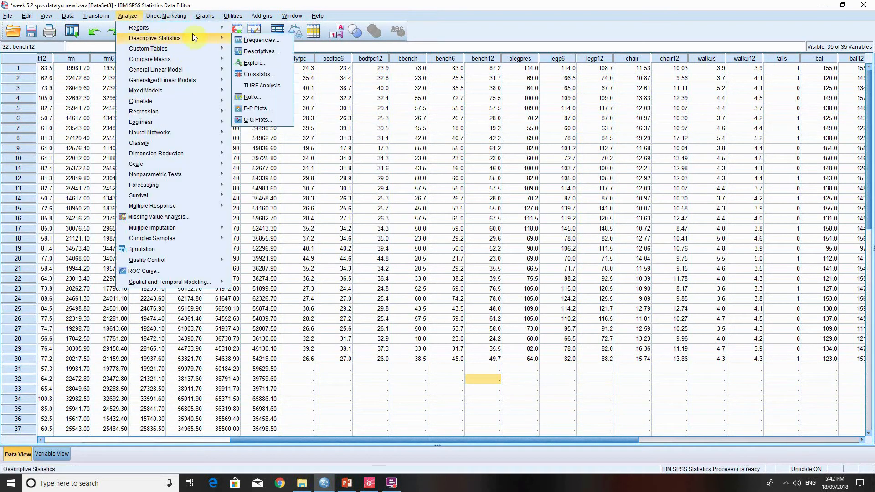
left_click(254, 63)
left_click(547, 158)
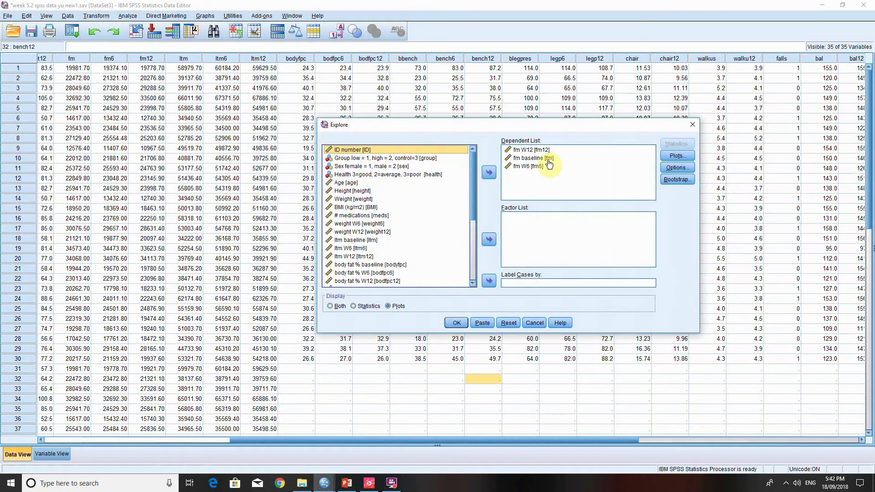
left_click(484, 168)
left_click(540, 150)
left_click(488, 171)
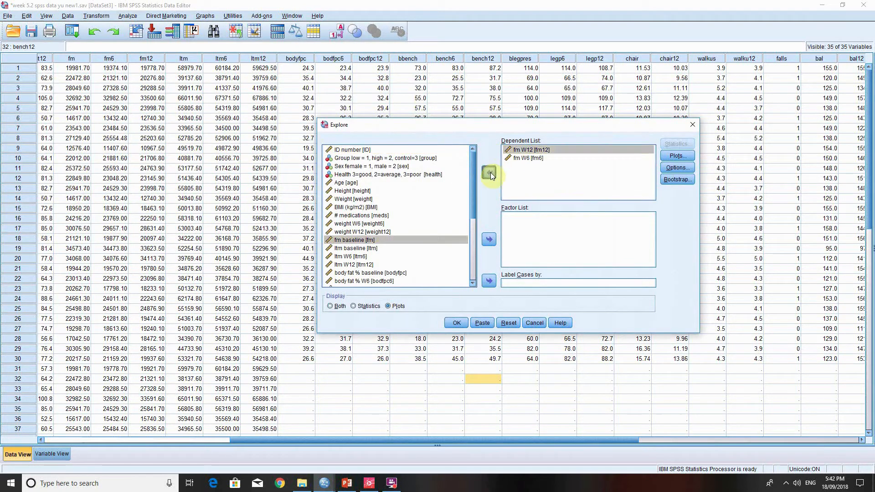
left_click(523, 153)
left_click(490, 174)
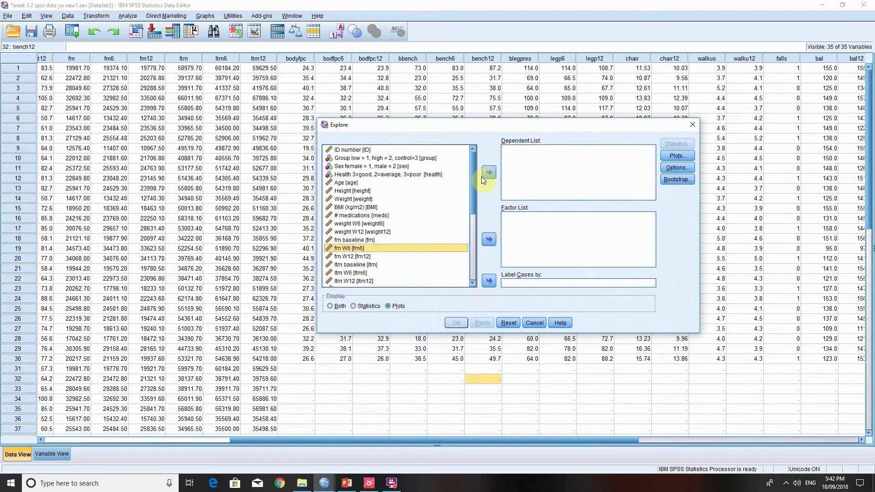
- Add leg press baseline and leg press W12 as the dependent variables in Explore
scroll(475, 222, "down", 3)
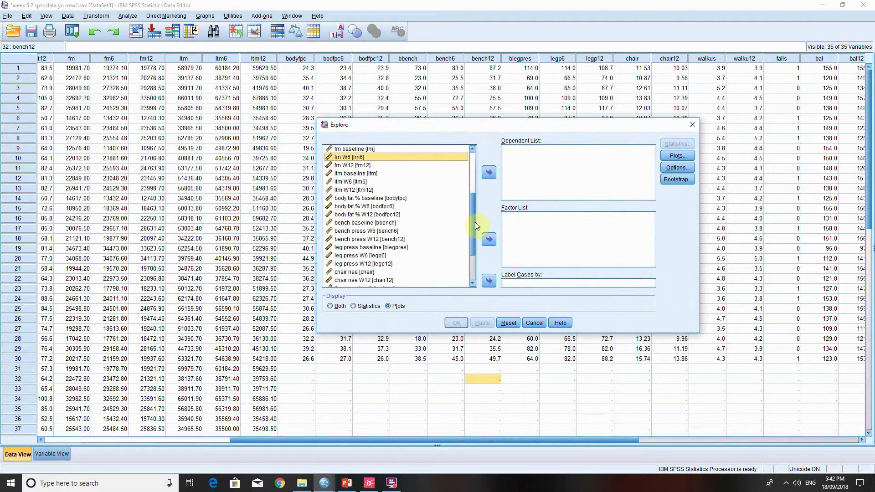
left_click(368, 249)
left_click(489, 173)
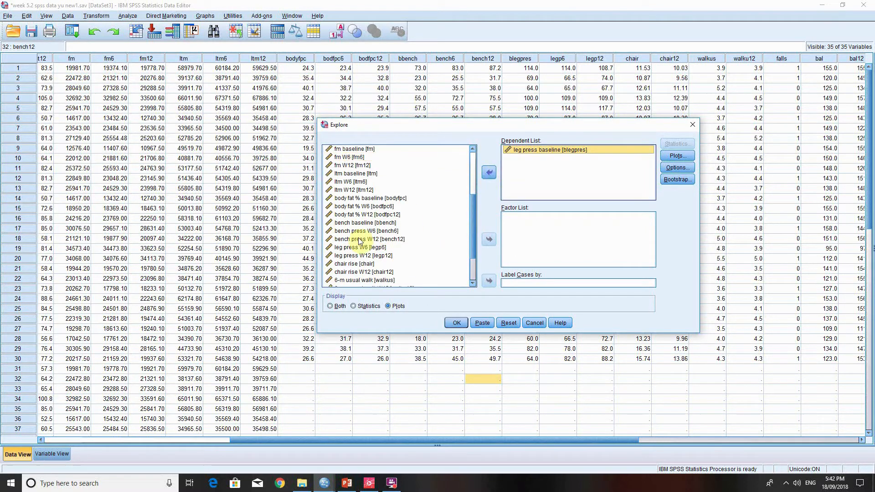
left_click(380, 255)
left_click(486, 174)
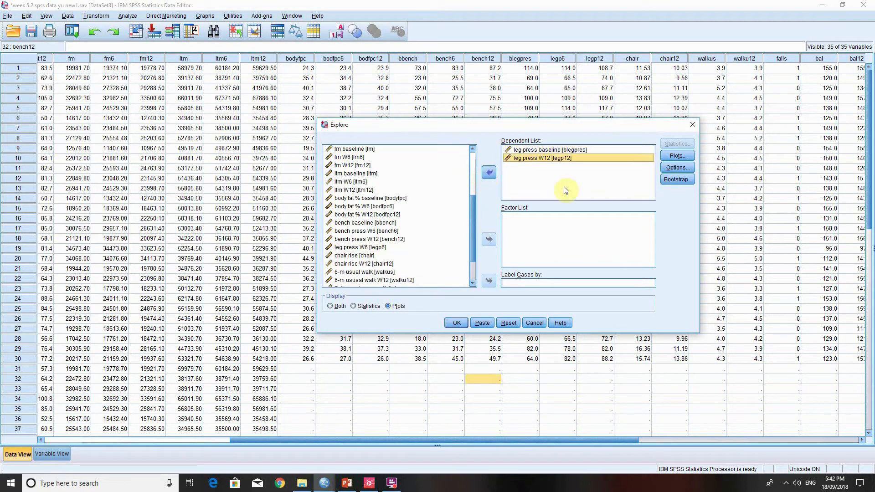
- Run the leg press Explore analysis with normality plots with tests enabled
left_click(679, 156)
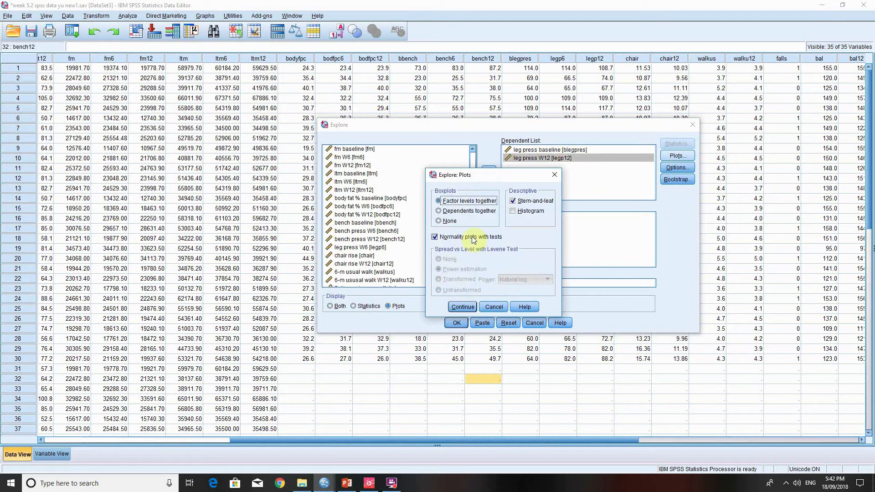
left_click(435, 237)
left_click(463, 306)
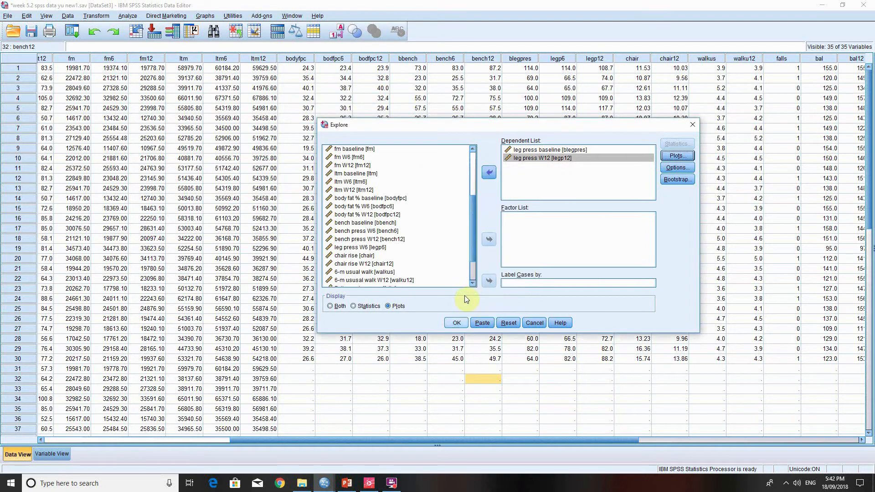
left_click(457, 323)
- Check the Kolmogorov-Smirnov and Shapiro-Wilk significance for leg press baseline and W12 in the Tests of Normality table
scroll(630, 271, "down", 3)
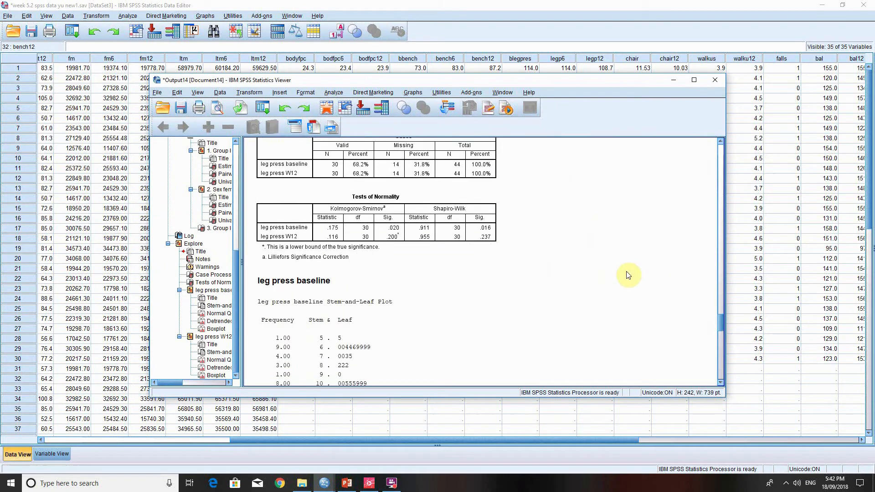
left_click(455, 258)
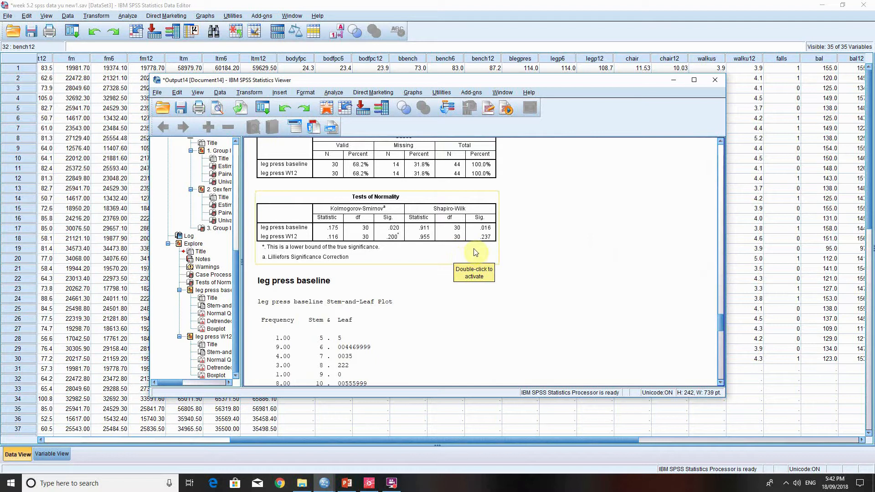
scroll(479, 253, "down", 2)
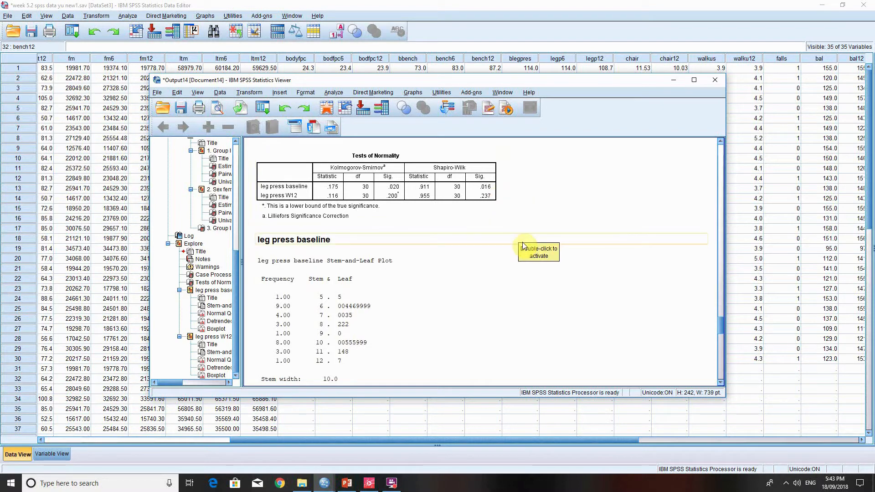
- Return to the dataset and look at the baseline, week 6 and week 12 bench press columns
left_click(458, 17)
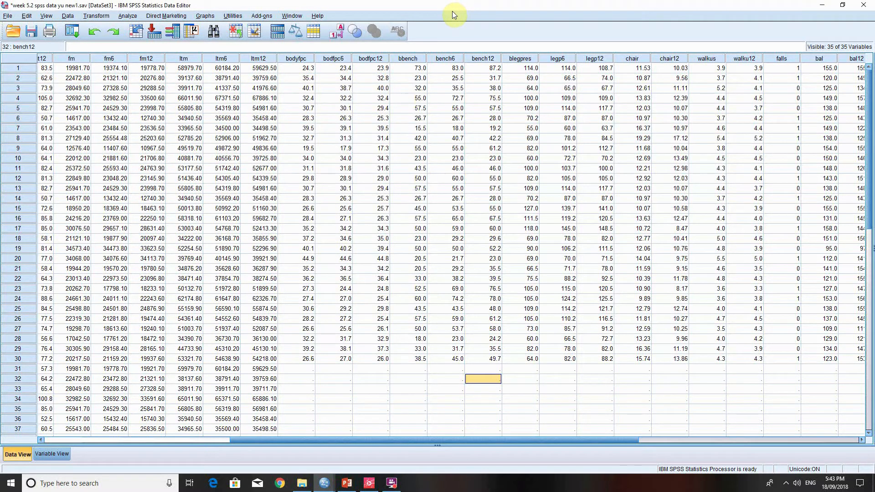
left_click(436, 59)
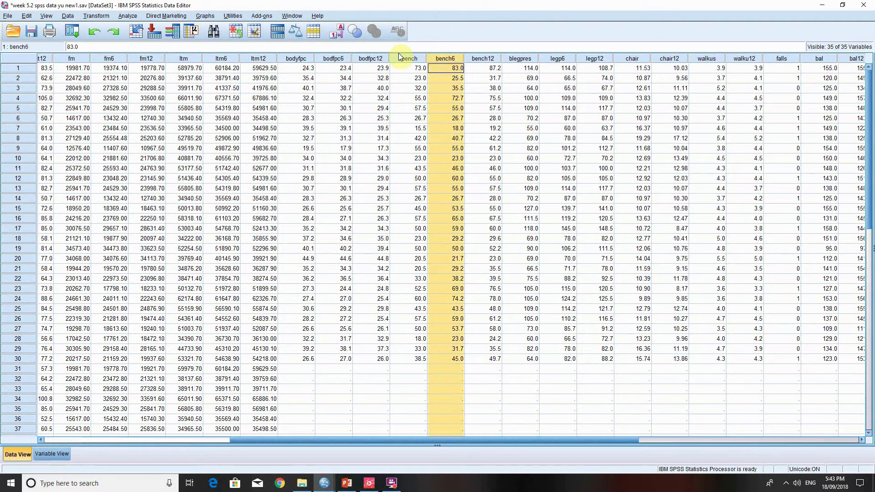
left_click(400, 57)
left_click(486, 59)
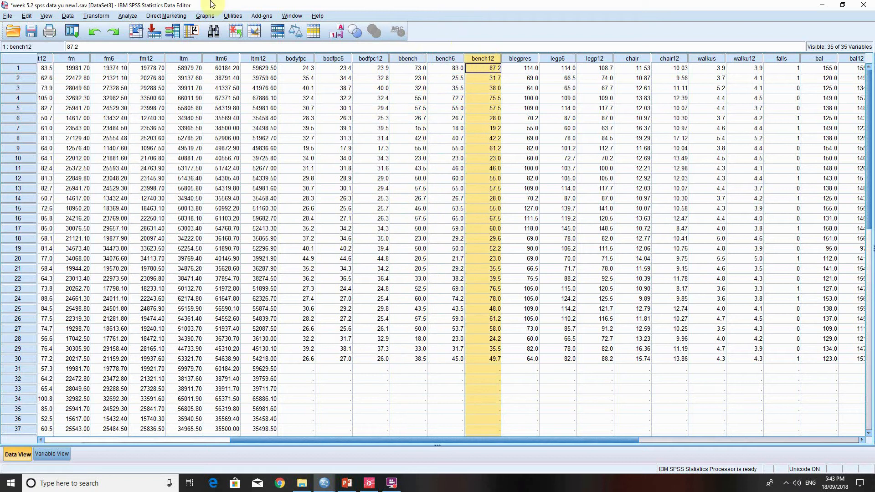
- Reopen the Explore analysis and remove leg press baseline and leg press W12 from its dependents
left_click(125, 16)
mouse_move(174, 38)
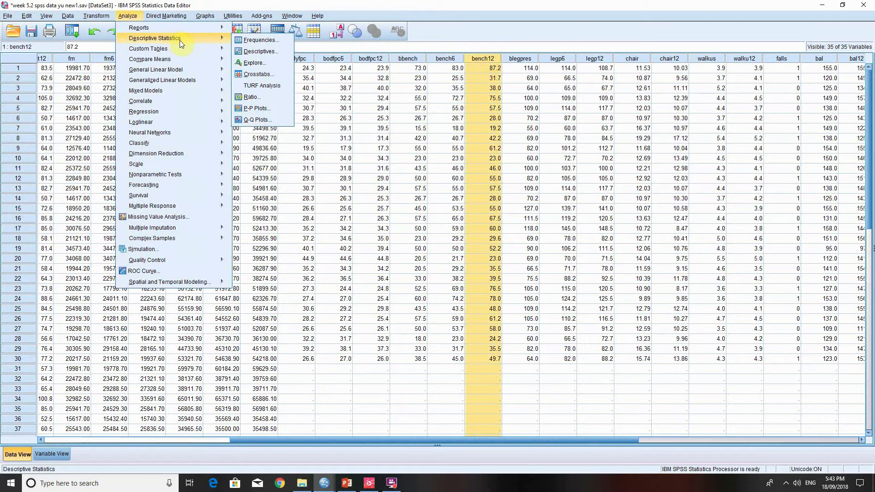
left_click(253, 63)
left_click(541, 150)
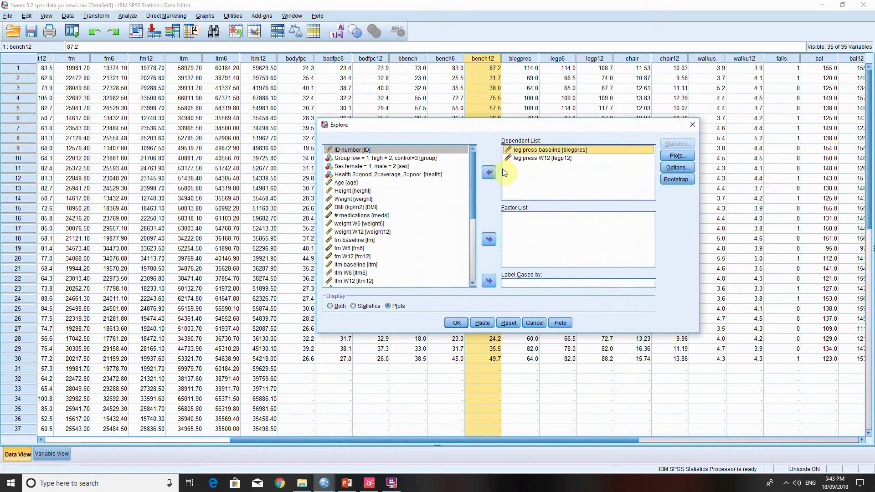
left_click(490, 173)
left_click(523, 151)
left_click(486, 174)
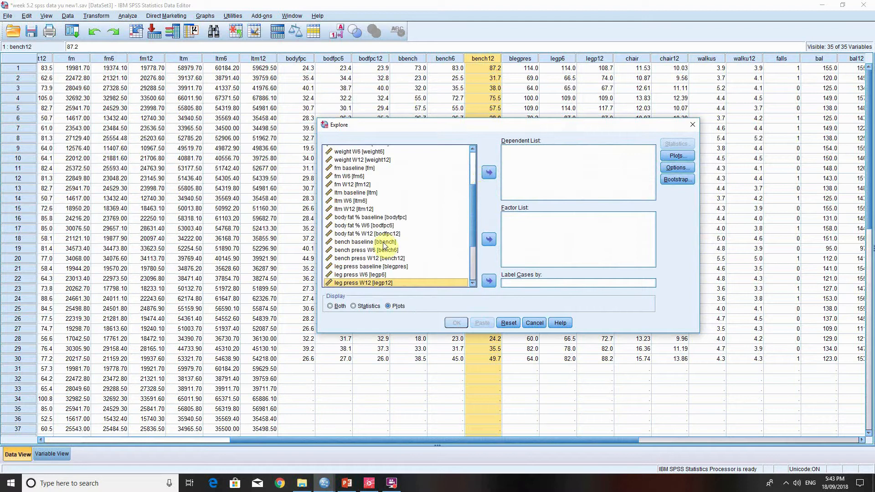
- Add bench baseline and bench press W12 as the dependent variables in Explore
left_click(387, 242)
left_click(489, 172)
left_click(395, 250)
left_click(489, 172)
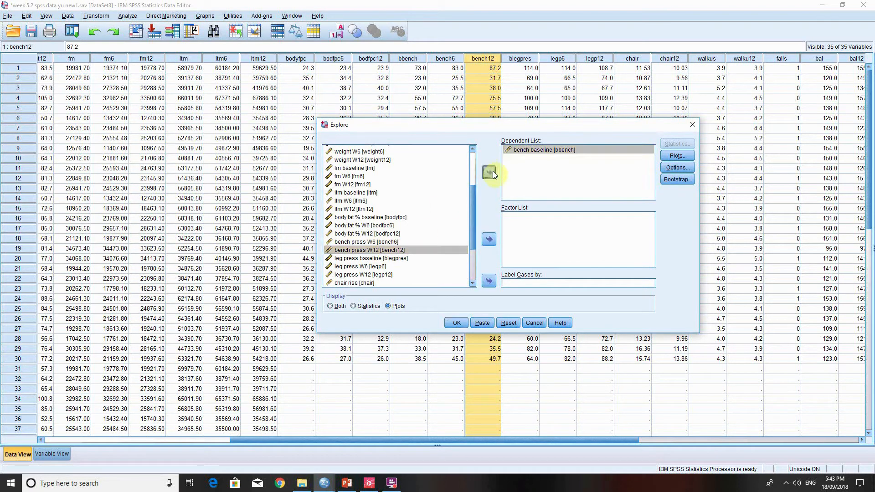
- Run the Explore normality analysis for bench baseline and bench press W12, and return to the dataset
left_click(456, 323)
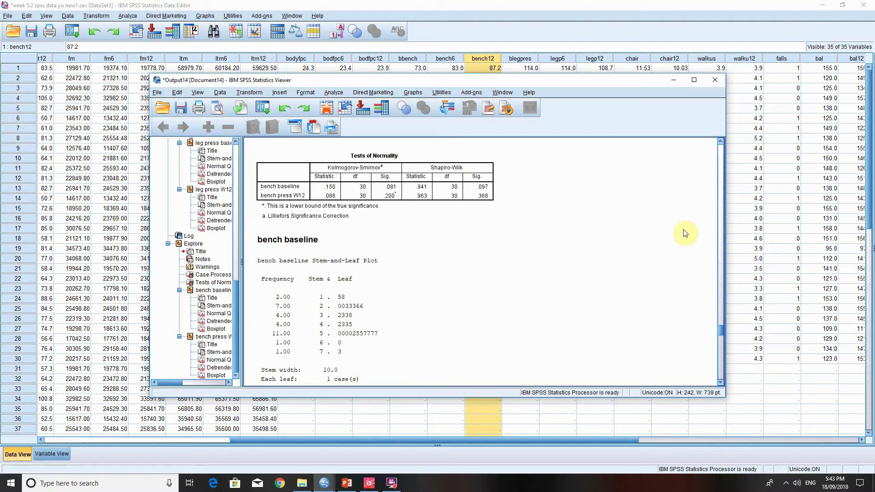
left_click(491, 10)
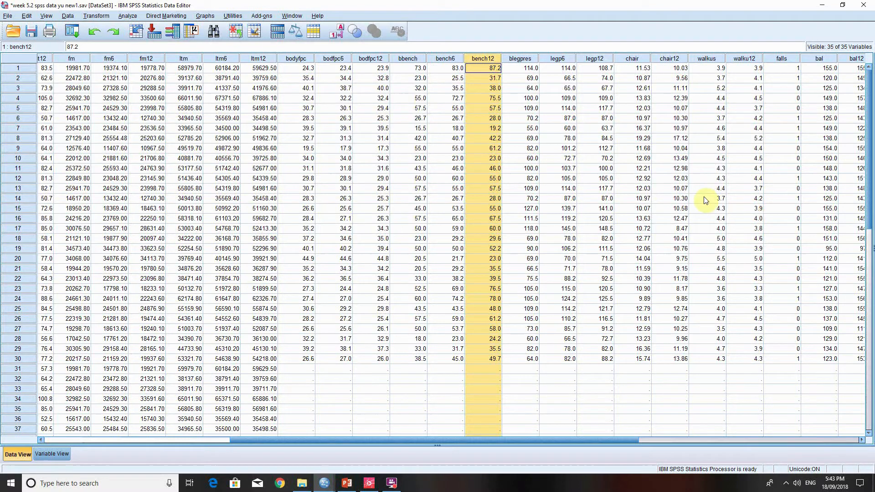
left_click(445, 369)
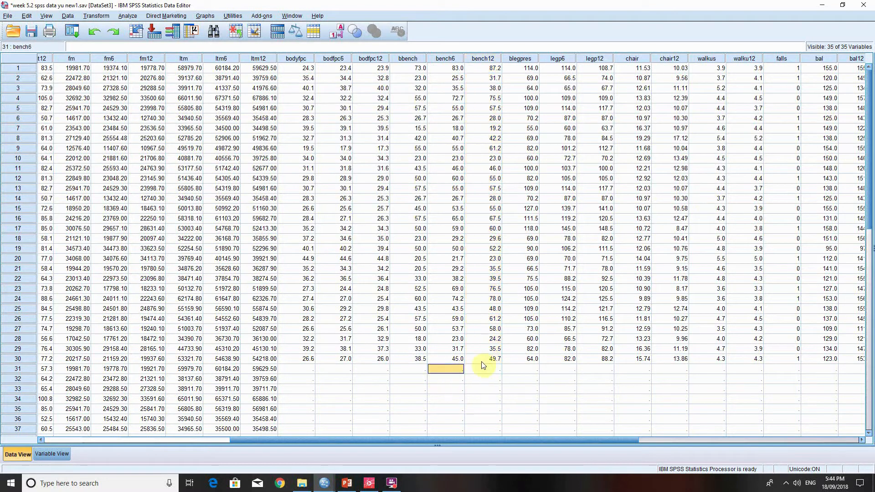
left_click(306, 371)
left_click_drag(365, 372, 347, 371)
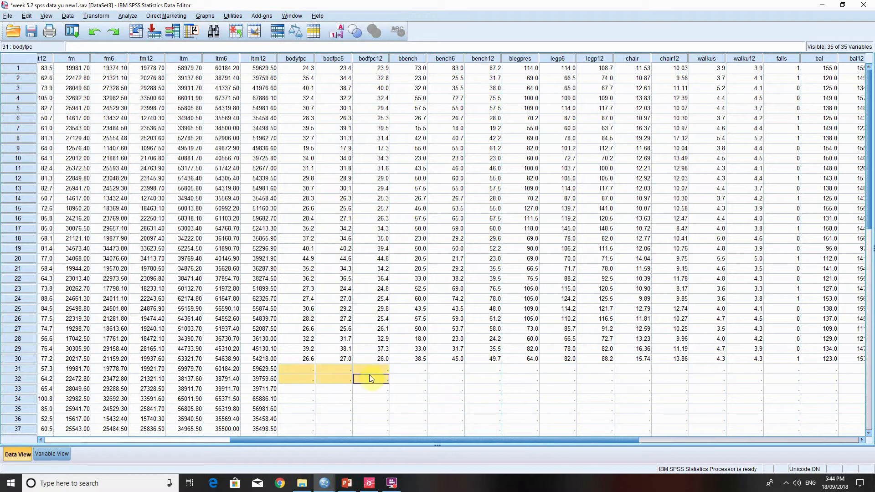
left_click(370, 360)
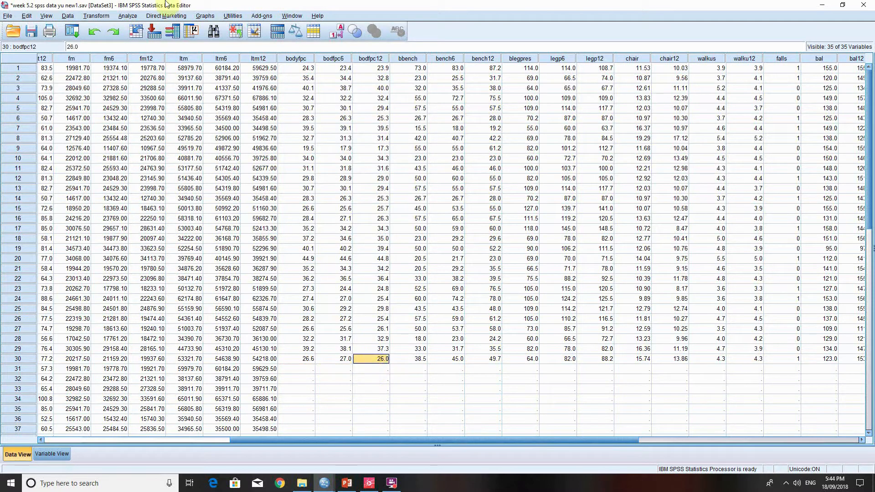
- Open the Bivariate Correlations analysis and remove ltm baseline and leg press baseline from its variables
left_click(128, 17)
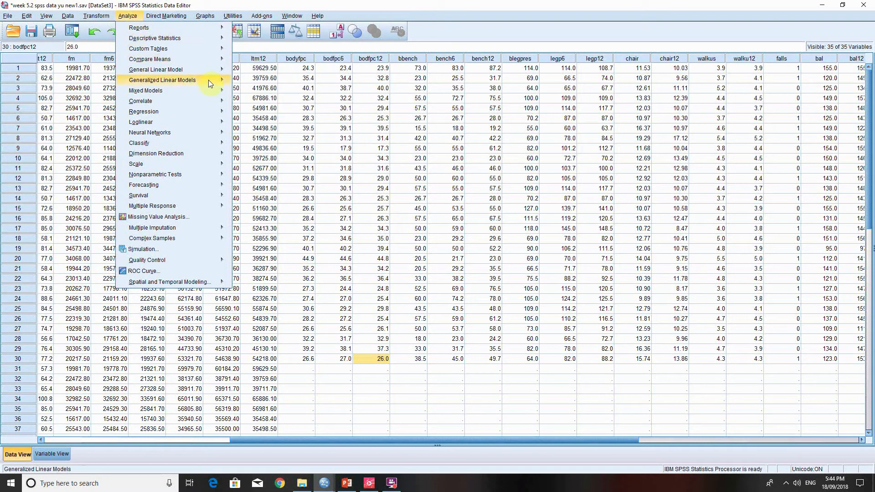
left_click(246, 110)
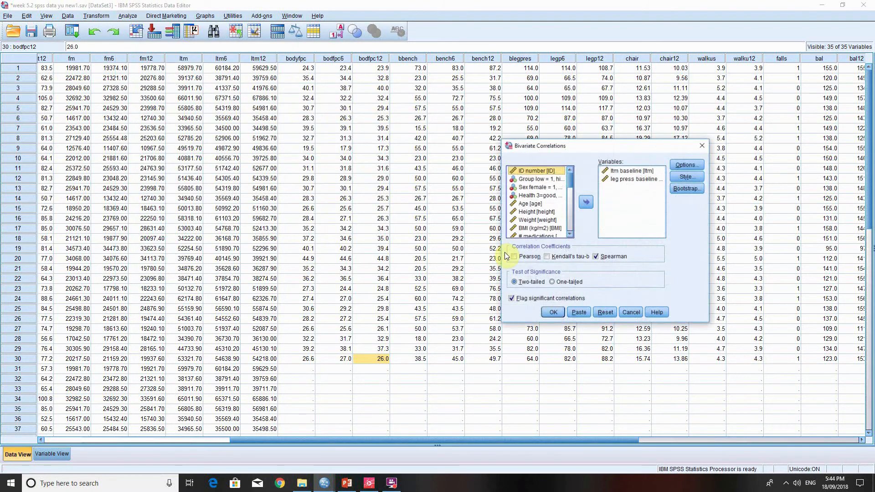
left_click(635, 172)
left_click(587, 202)
left_click(632, 172)
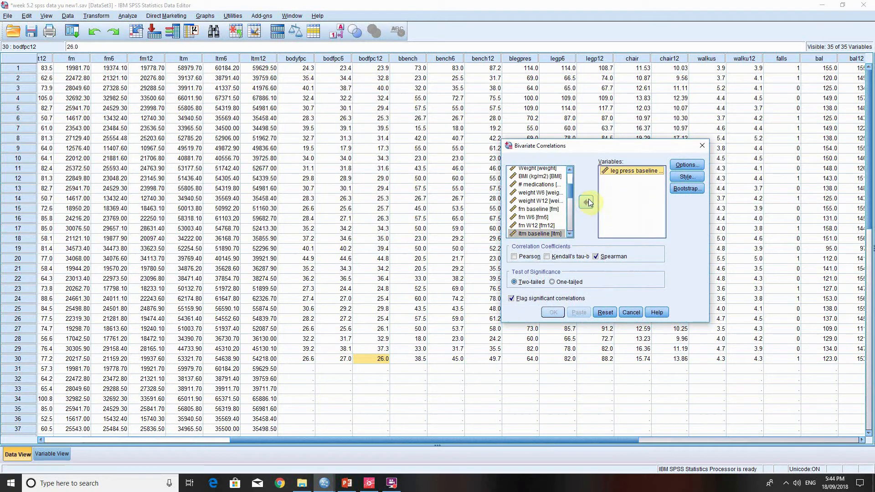
left_click(587, 201)
- Add bench baseline and bench press W12 as the variables to correlate
left_click_drag(570, 209, 571, 219)
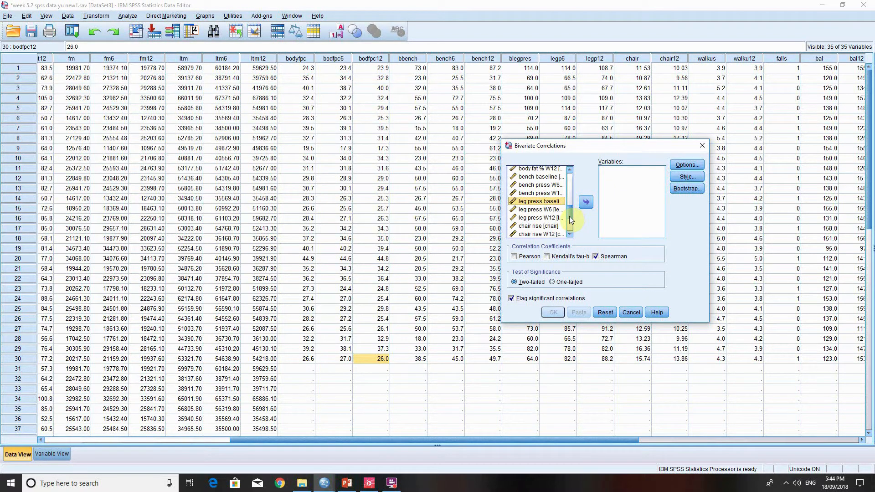
left_click(540, 176)
left_click(586, 202)
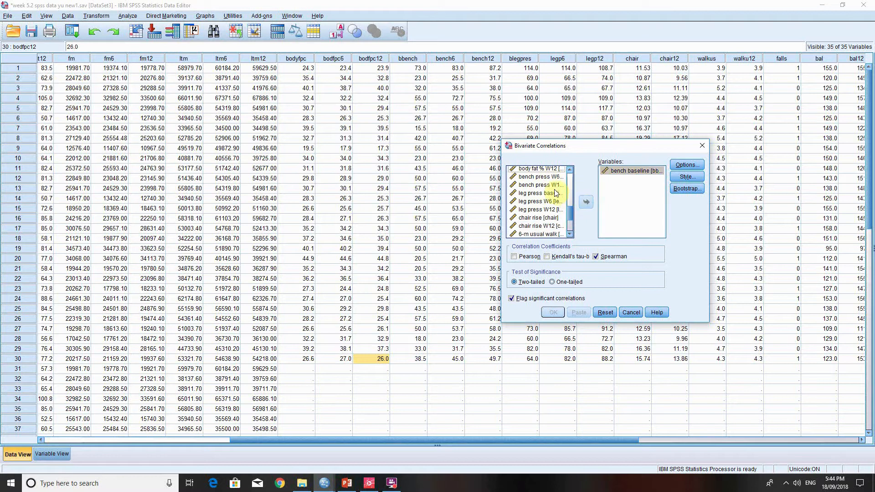
left_click(540, 184)
left_click(586, 202)
- Replace the Spearman coefficient with Pearson and run the two-tailed bench press correlation
left_click(596, 256)
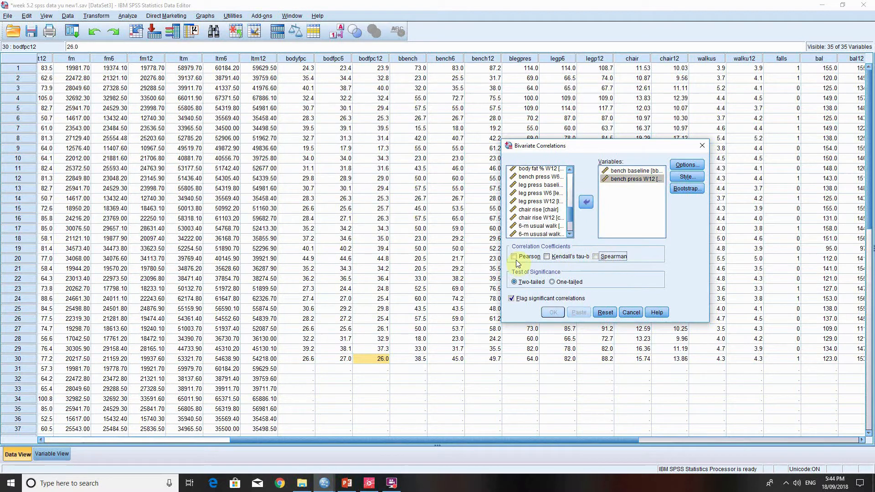
left_click(515, 257)
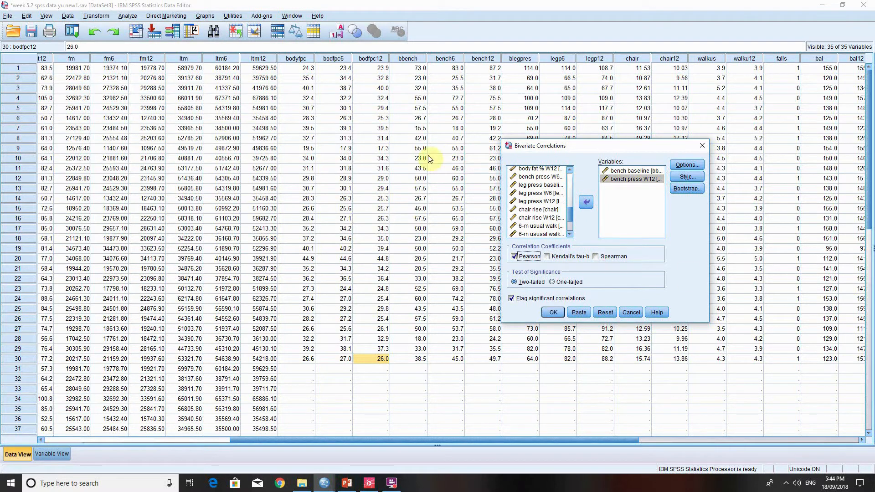
left_click(564, 315)
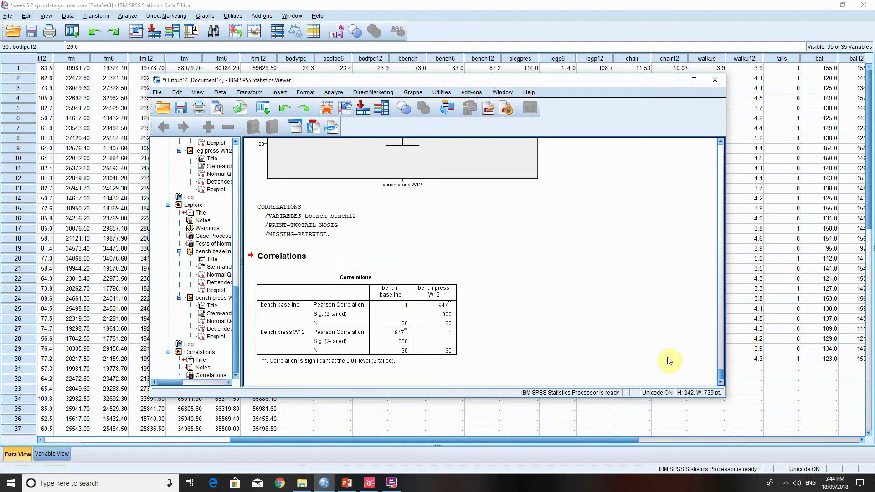
- From the dataset, open the Univariate general linear model and remove body fat % W12 and the group and sex factors
left_click(378, 4)
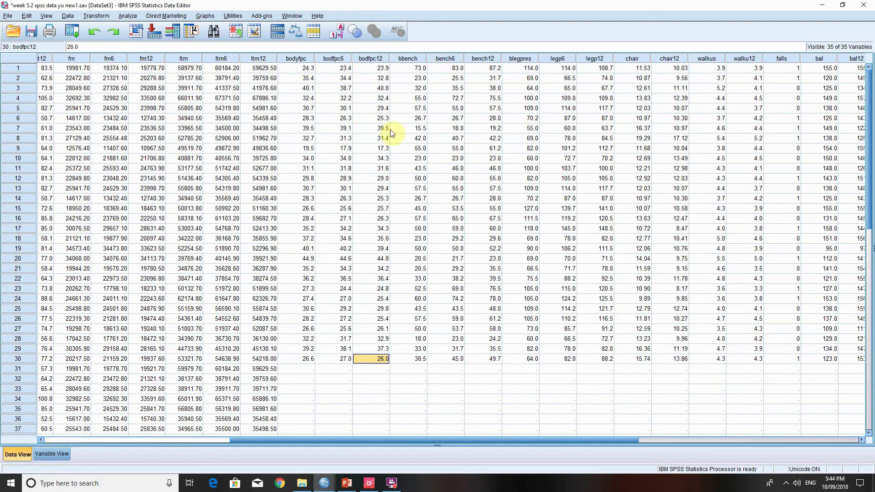
left_click(127, 15)
mouse_move(204, 69)
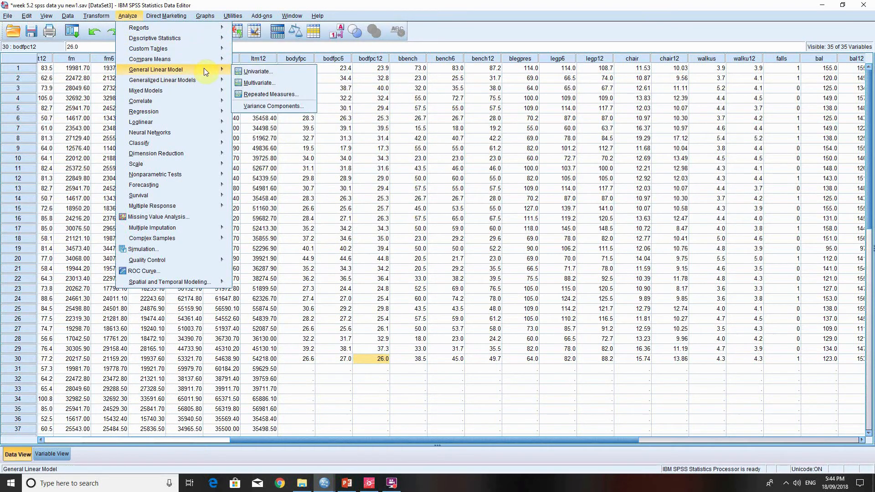
left_click(246, 73)
left_click(600, 177)
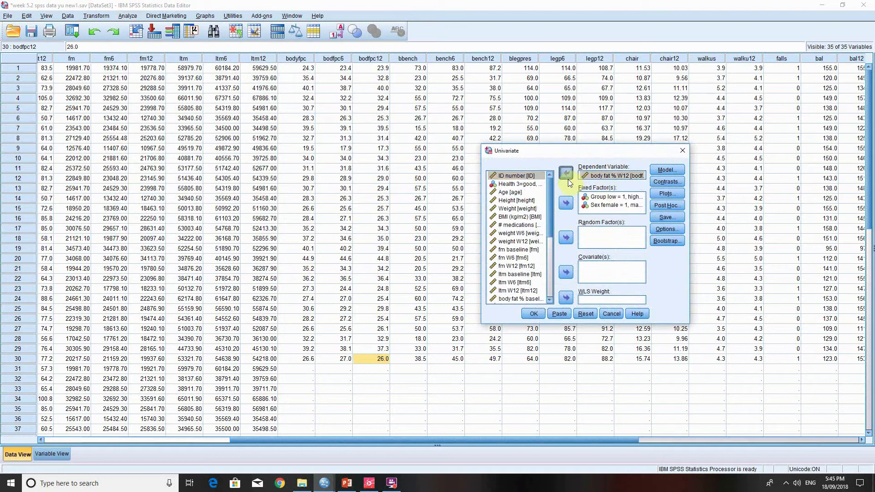
left_click(566, 173)
left_click(601, 197)
left_click(566, 203)
left_click(566, 203)
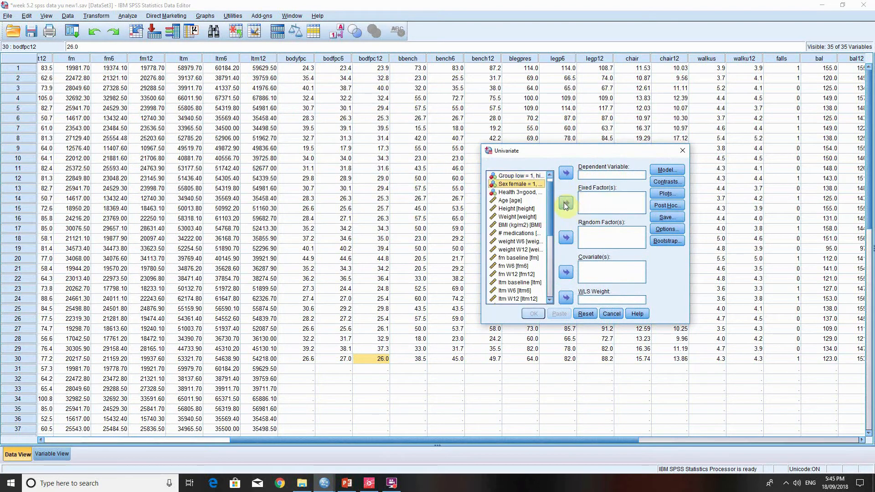
- Set bench press W12 as the dependent variable and Group as the fixed factor in the Univariate model
scroll(553, 191, "up", 1)
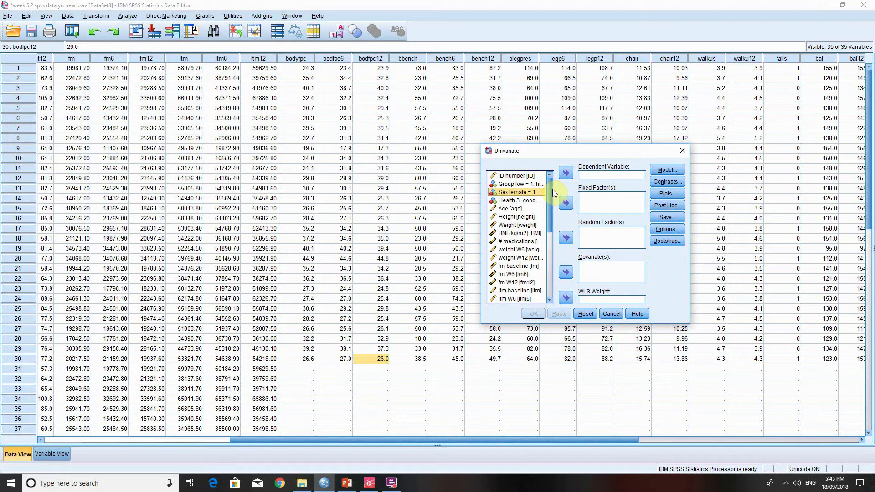
left_click_drag(551, 204, 536, 254)
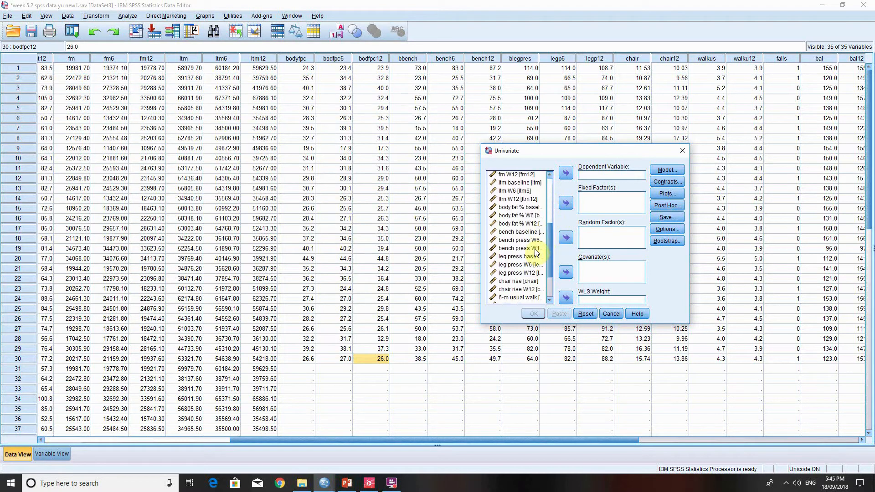
left_click(536, 252)
left_click(564, 174)
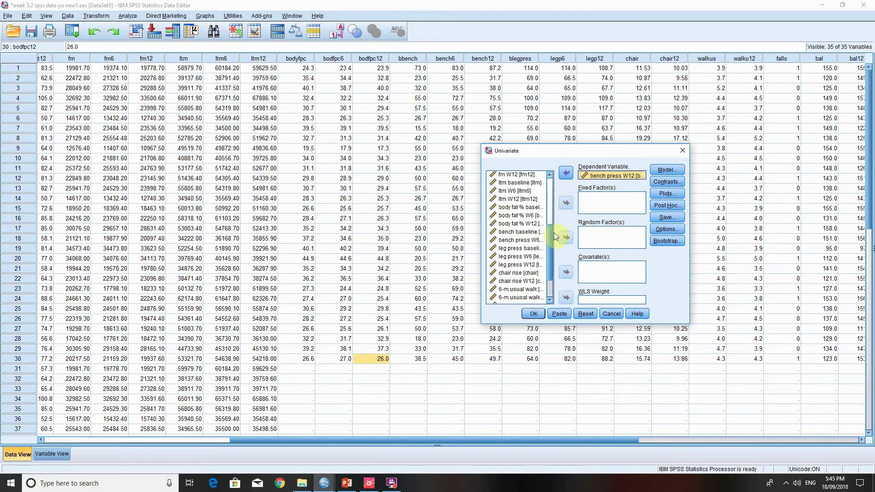
left_click_drag(549, 229, 549, 180)
left_click(539, 184)
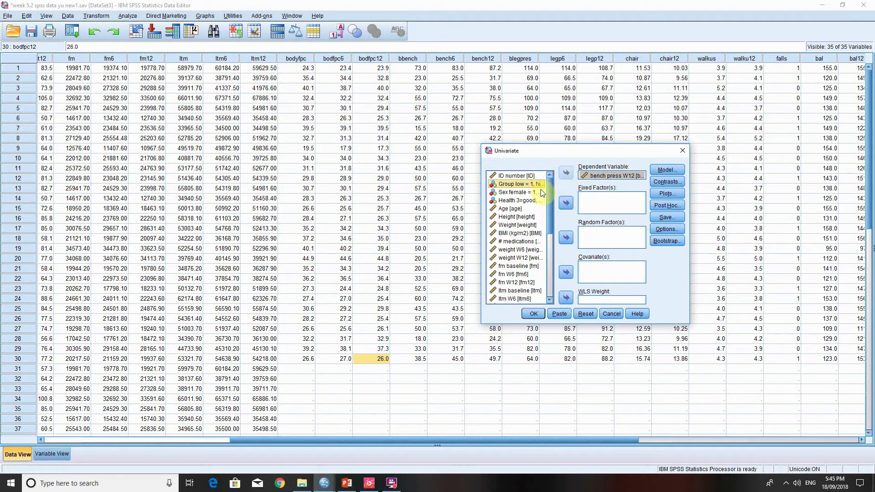
left_click(562, 199)
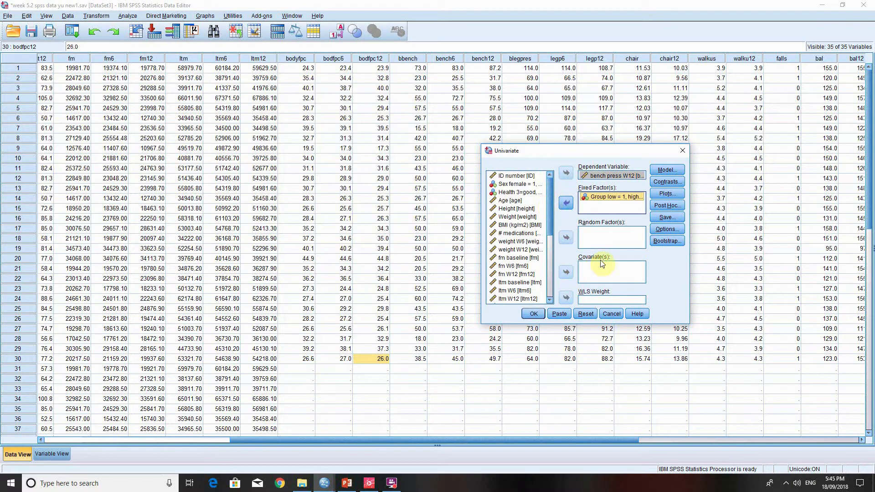
- Add bench baseline as the covariate of the Univariate model
left_click_drag(552, 221, 551, 234)
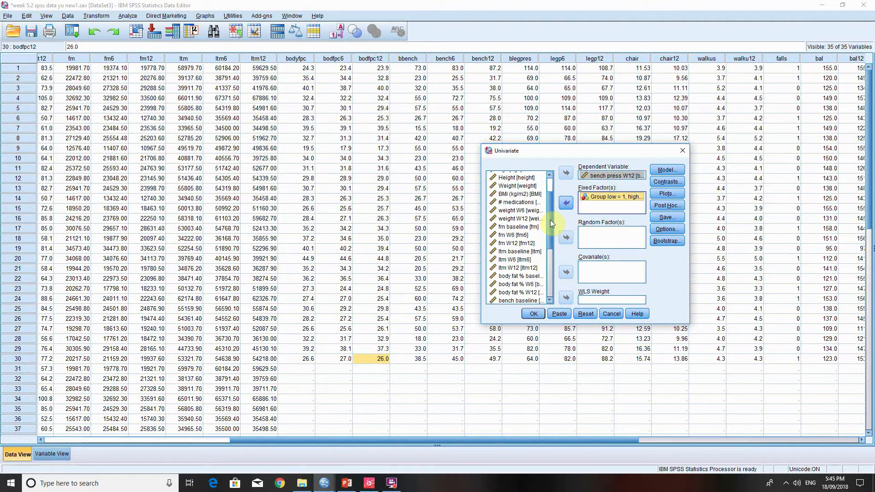
left_click_drag(551, 219, 550, 229)
left_click(519, 280)
left_click(566, 272)
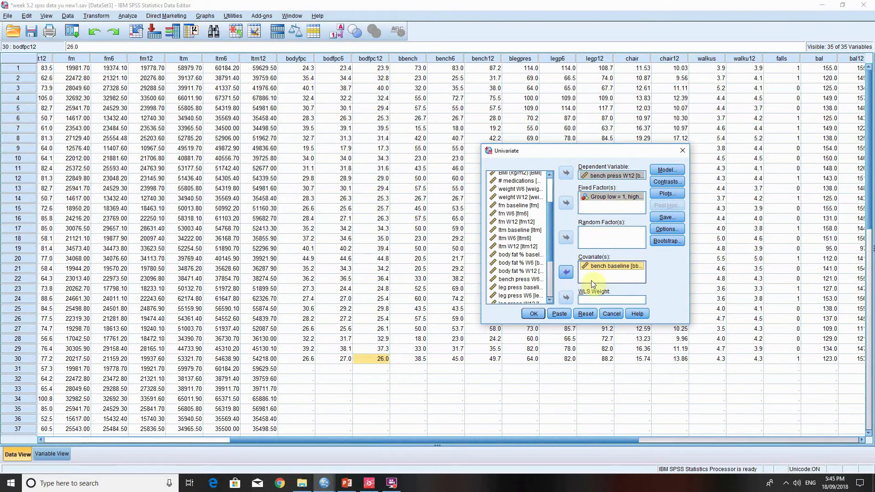
- In the Univariate options, display estimated marginal means for group and compare main effects with a Bonferroni adjustment
left_click(662, 229)
left_click(552, 184)
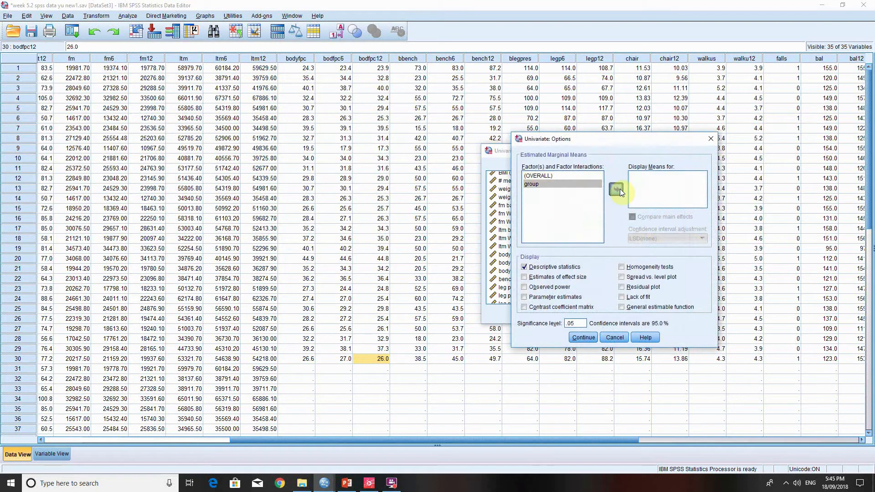
left_click(621, 192)
left_click(633, 217)
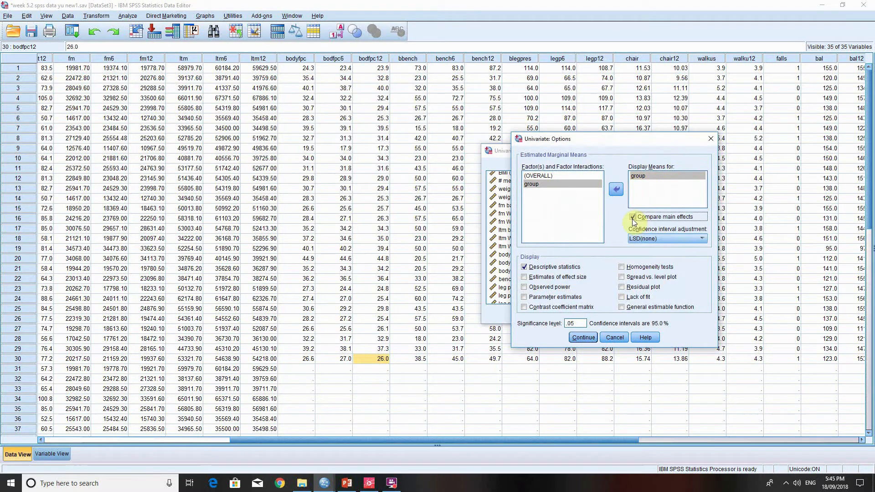
left_click(669, 238)
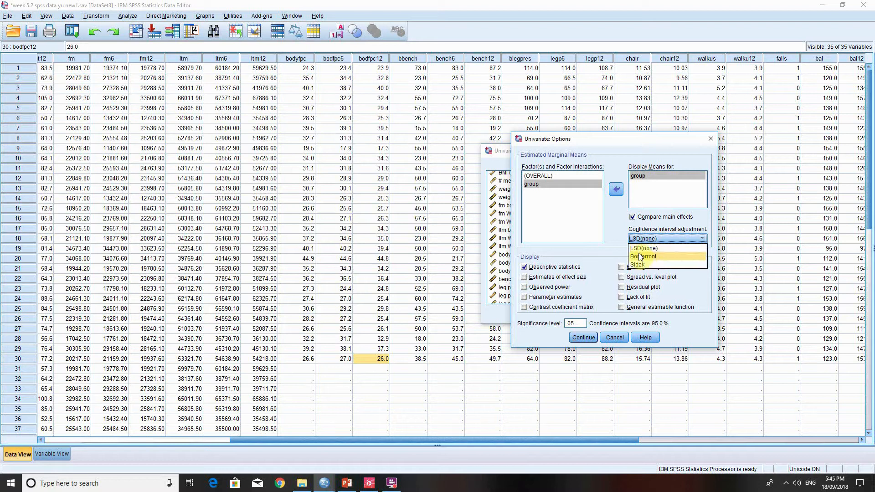
left_click(652, 254)
left_click(583, 337)
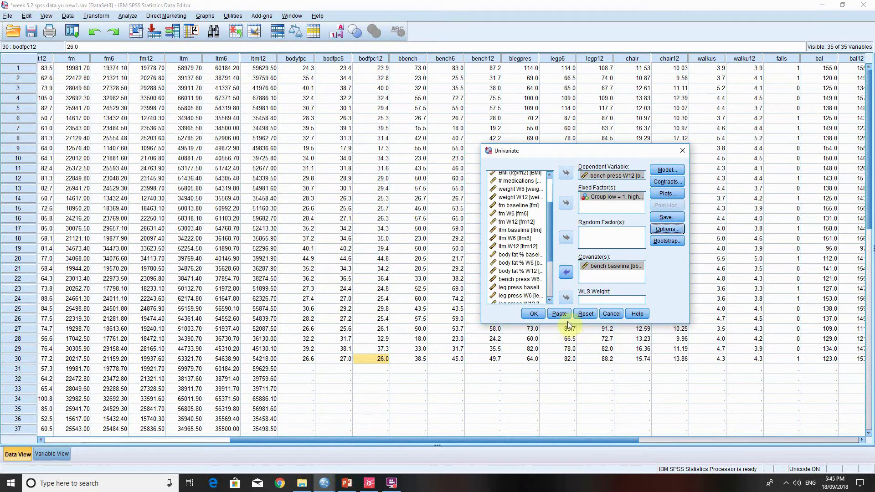
- Run the ANCOVA and examine its between-subjects effects, estimated marginal means and pairwise comparisons for bench press W12
left_click(533, 313)
scroll(612, 318, "down", 3)
scroll(612, 316, "down", 1)
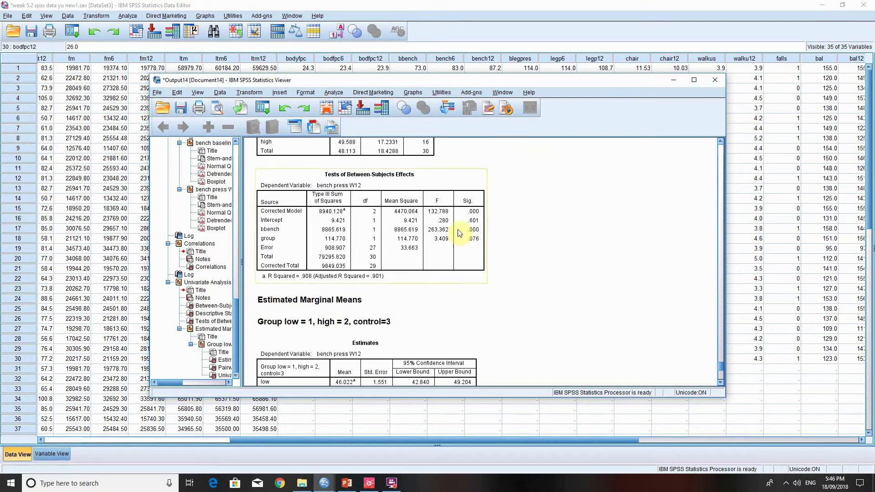
scroll(495, 240, "down", 3)
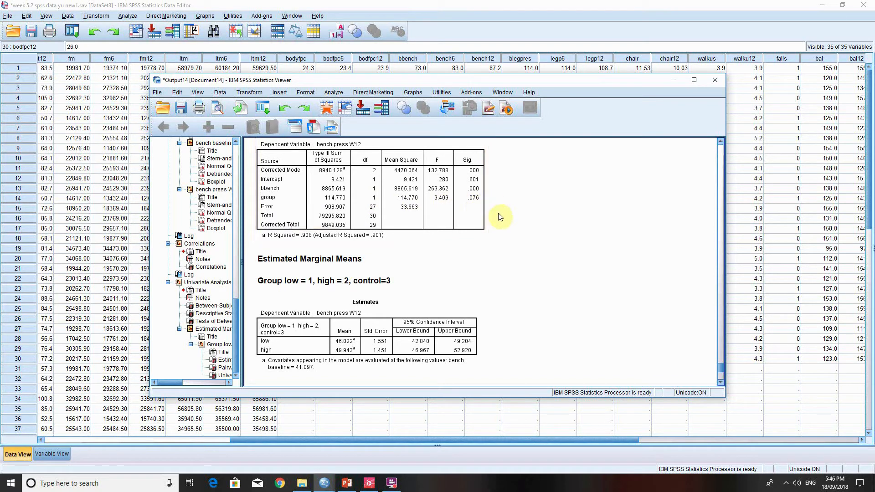
scroll(500, 217, "up", 1)
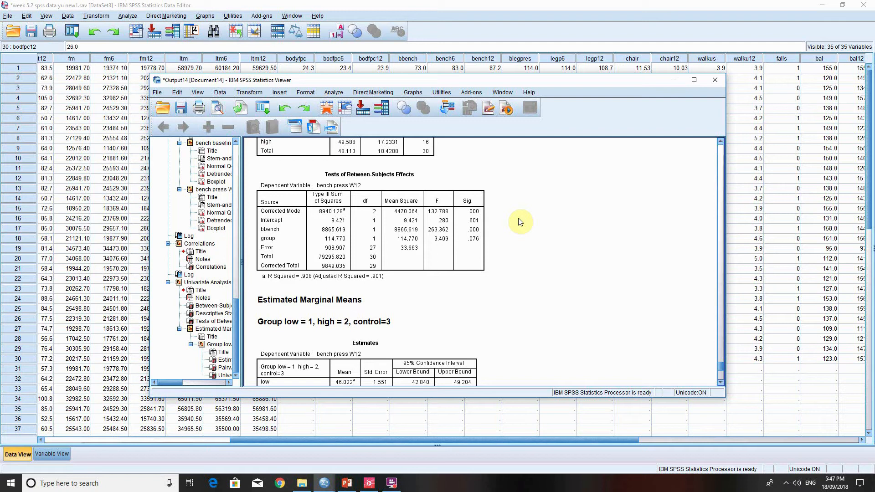
scroll(502, 283, "down", 8)
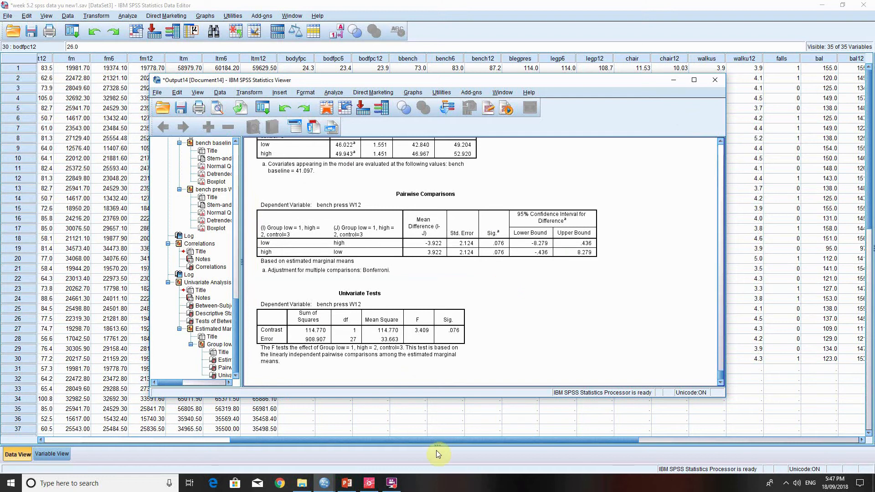
- Switch to PowerPoint and read the Important notes slide on two-way ANOVA, repeated measures ANOVA and ANCOVA
left_click(341, 484)
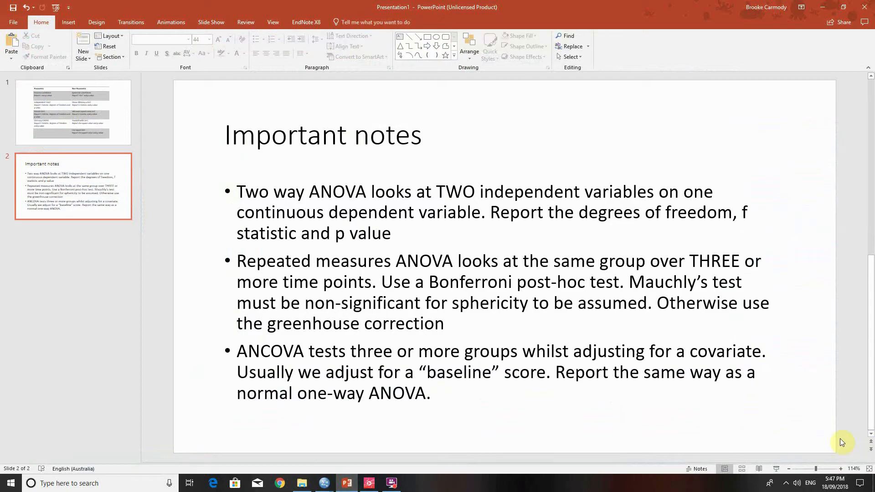